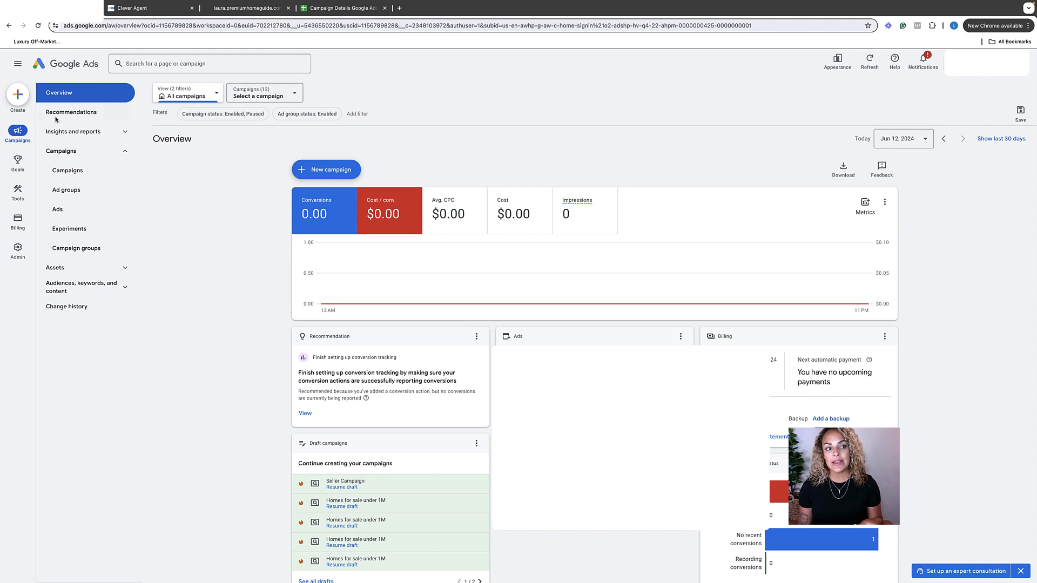
Create a new campaign with the Leads objective and continue with the account-default Submit lead forms conversion goal.
left_click(18, 99)
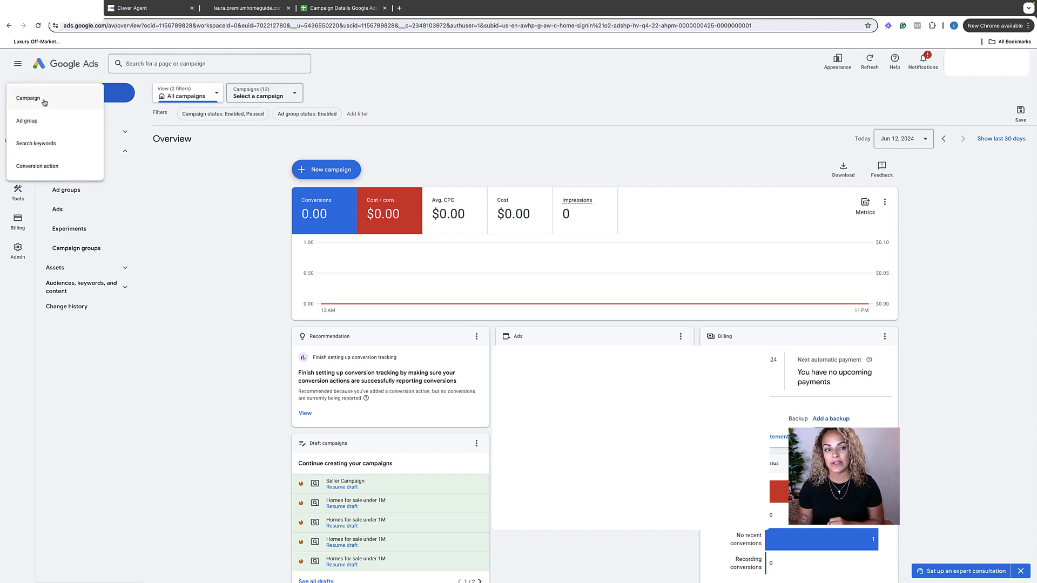
left_click(44, 102)
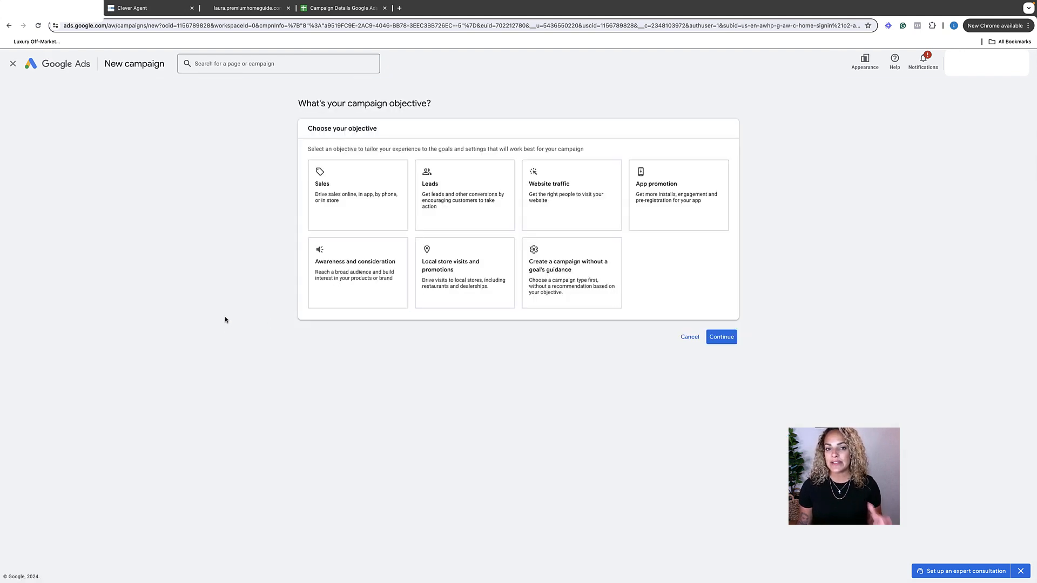
left_click(407, 214)
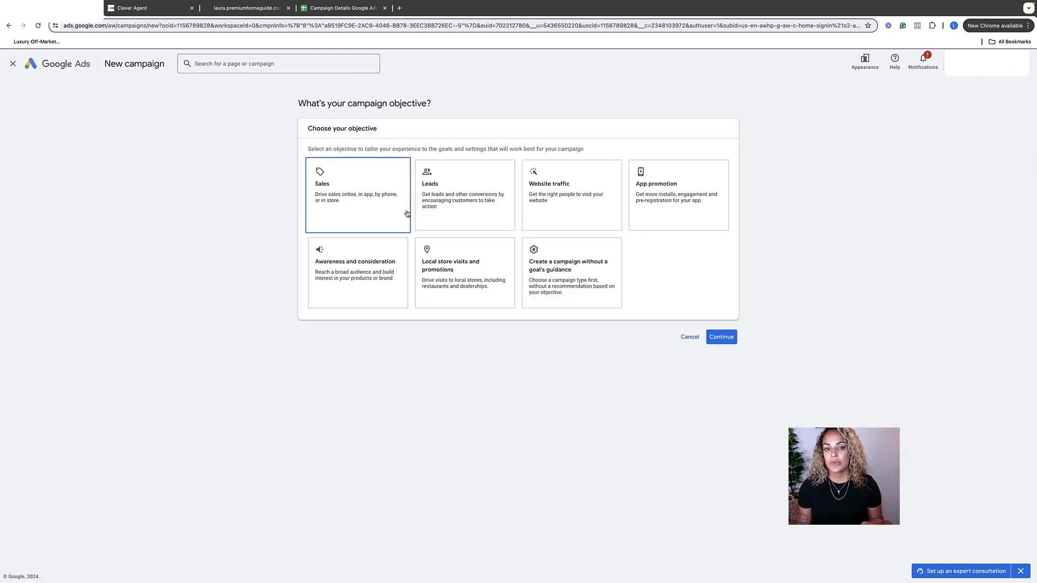
left_click(441, 201)
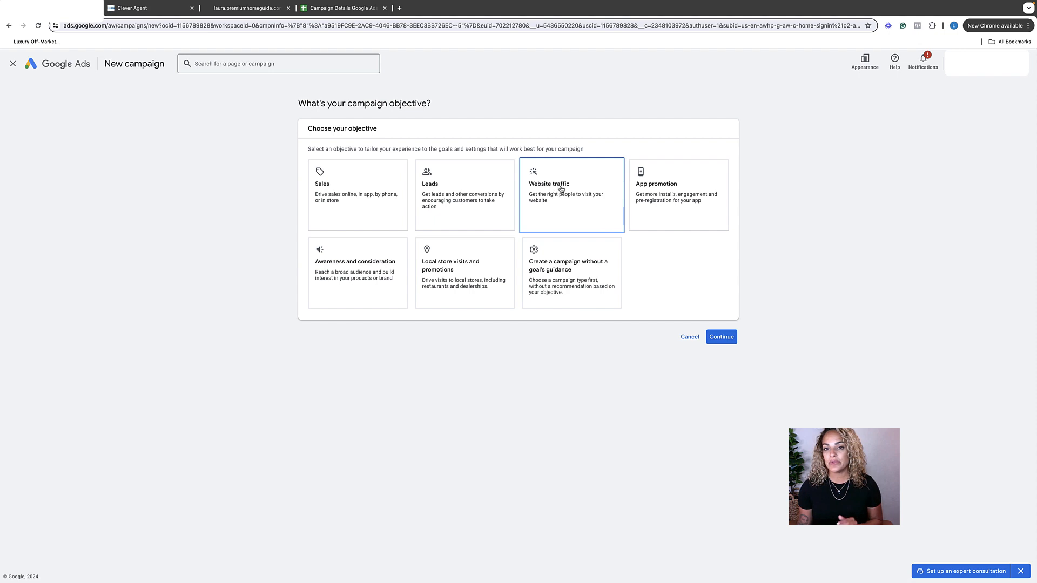
left_click(472, 190)
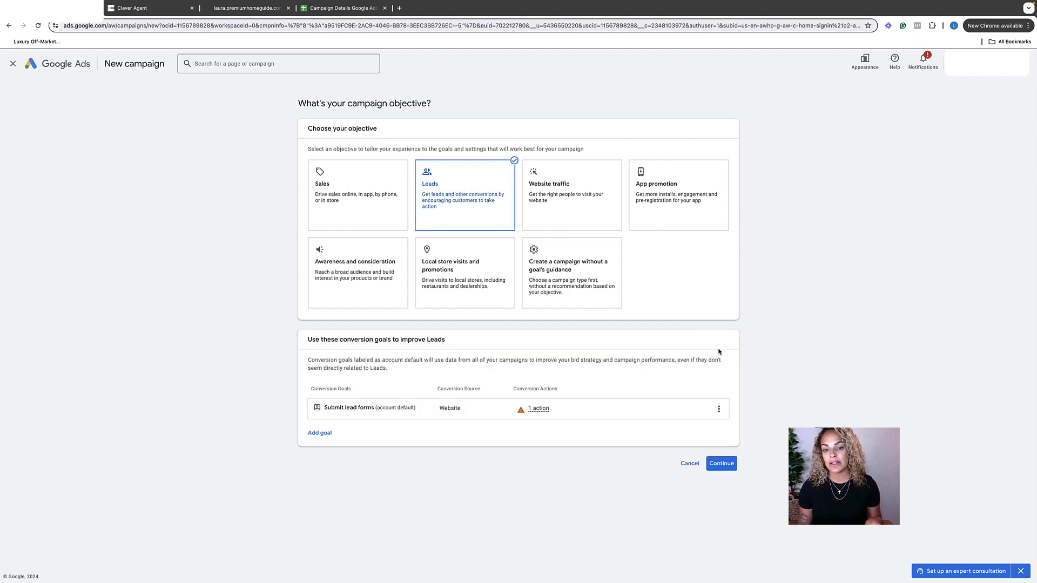
left_click(721, 465)
Choose the Search campaign type with Lead form submissions as the way to reach the goal, and continue.
scroll(389, 248, "down", 3)
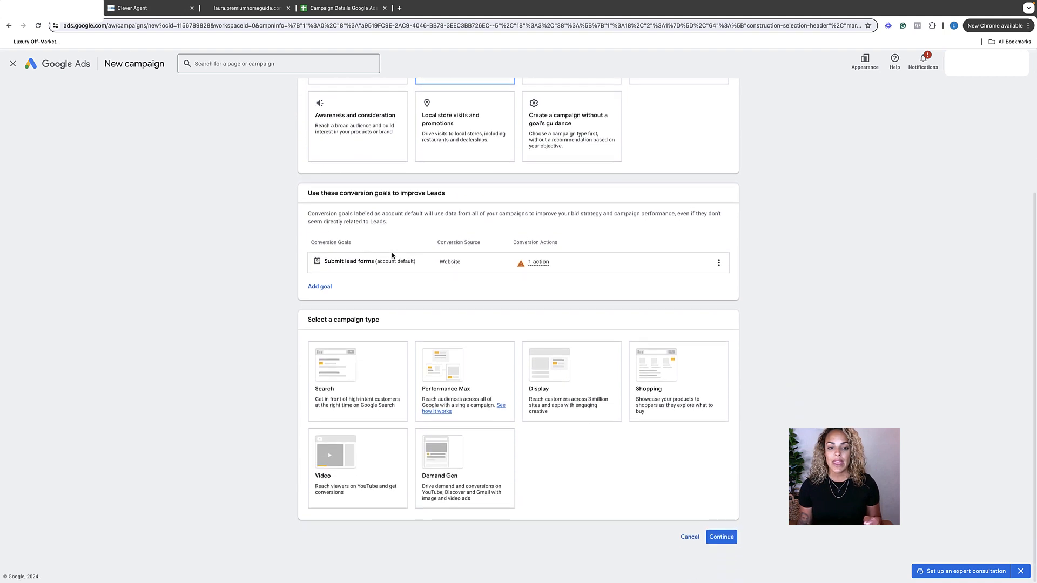
left_click(354, 382)
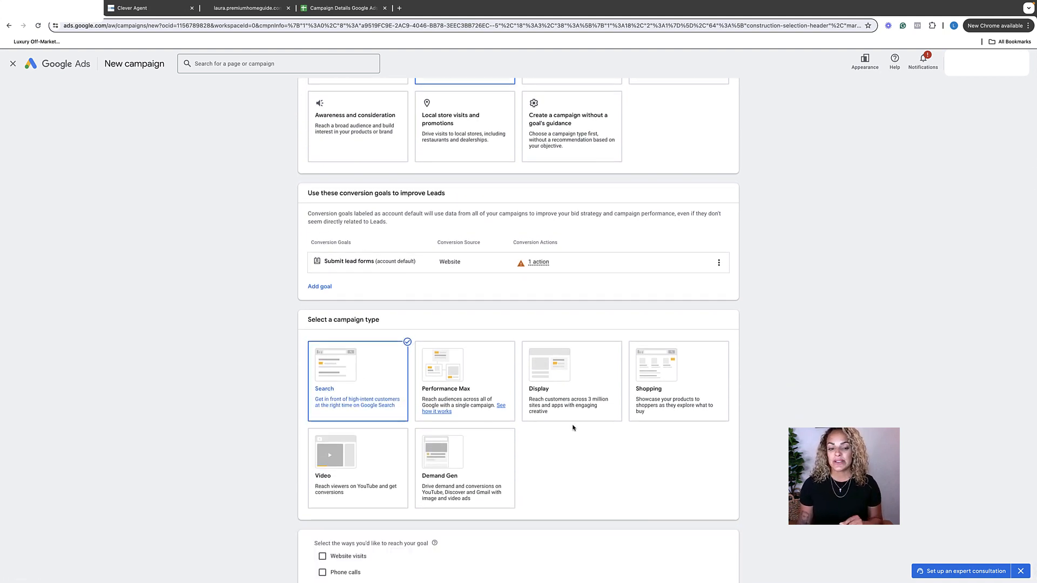
scroll(572, 432, "down", 2)
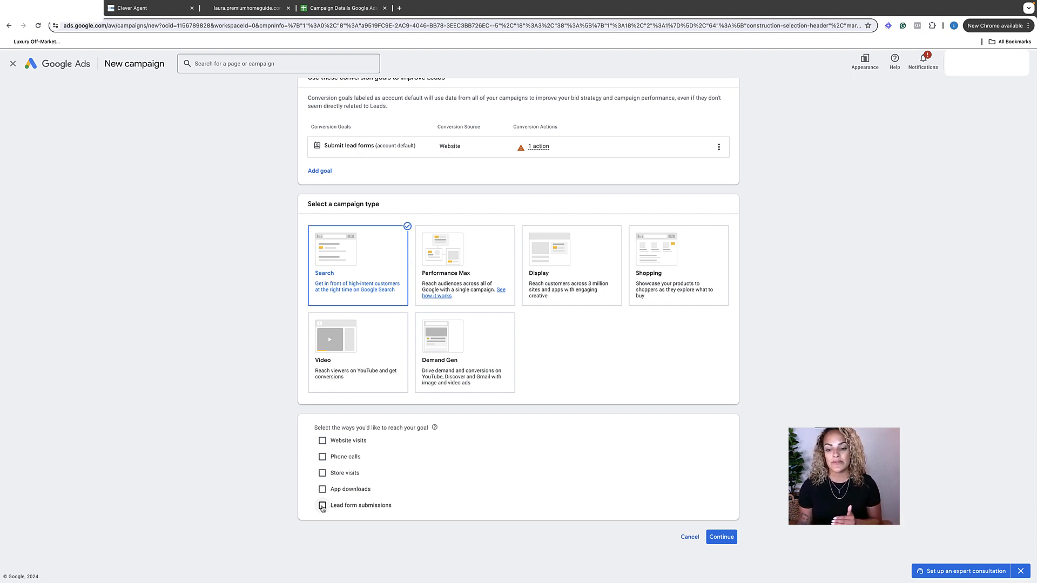
left_click(323, 506)
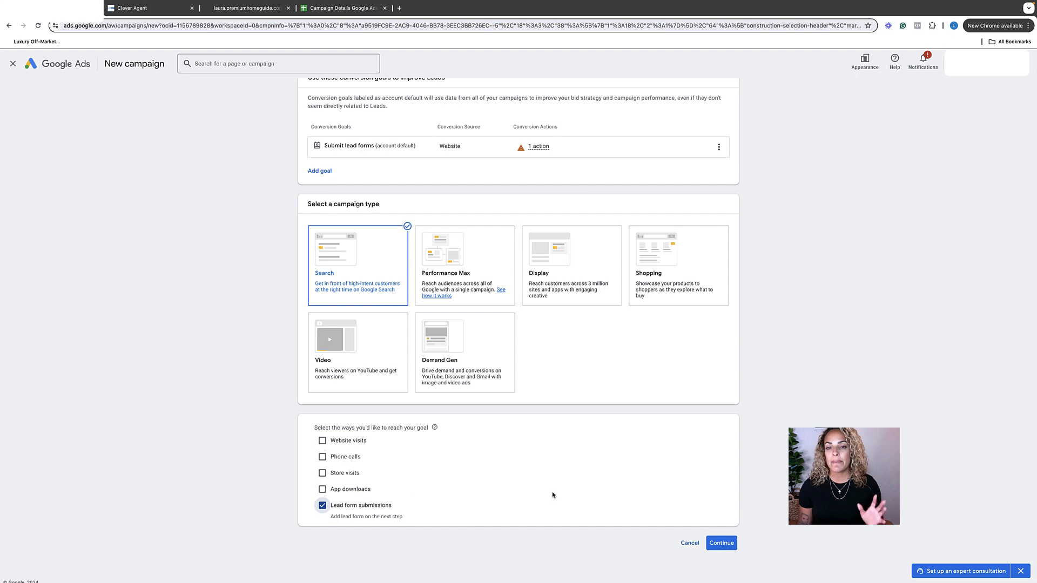
left_click(721, 543)
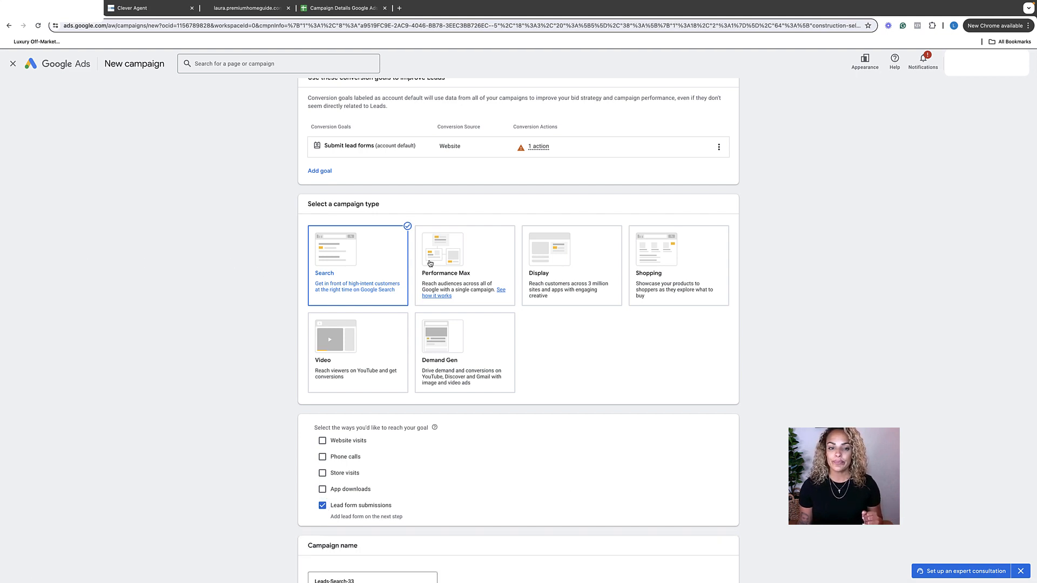
Name the campaign "seller campaign san diego".
scroll(510, 297, "down", 1)
scroll(511, 297, "down", 1)
left_click(365, 488)
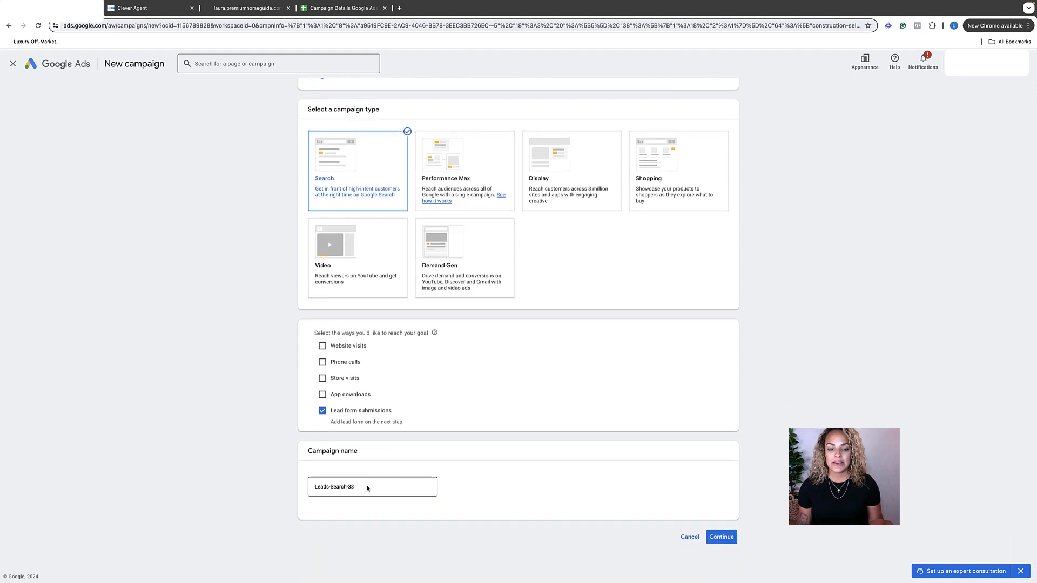
double_click(351, 488)
triple_click(355, 489)
type("seller")
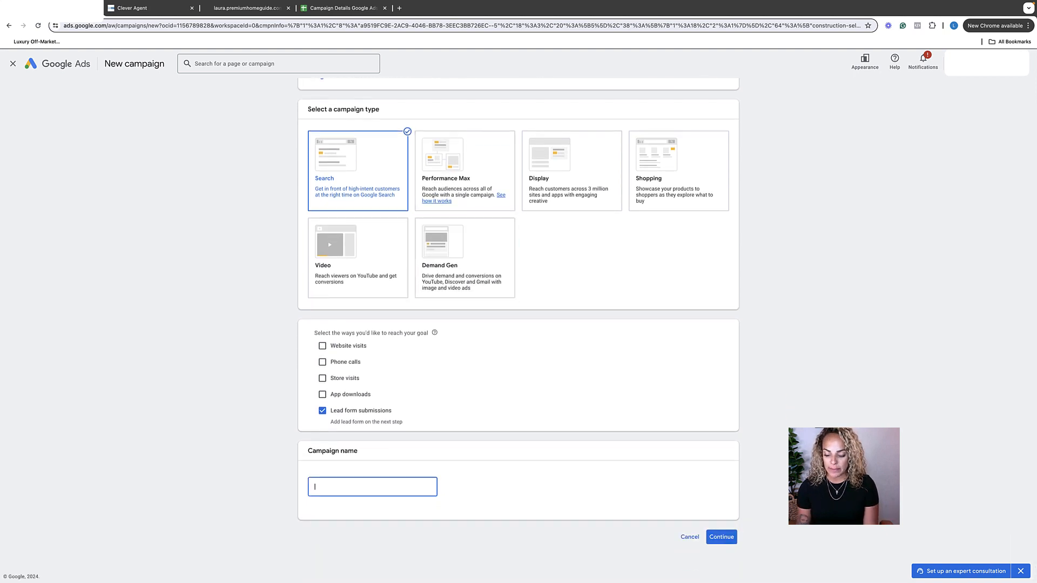
type(" campai")
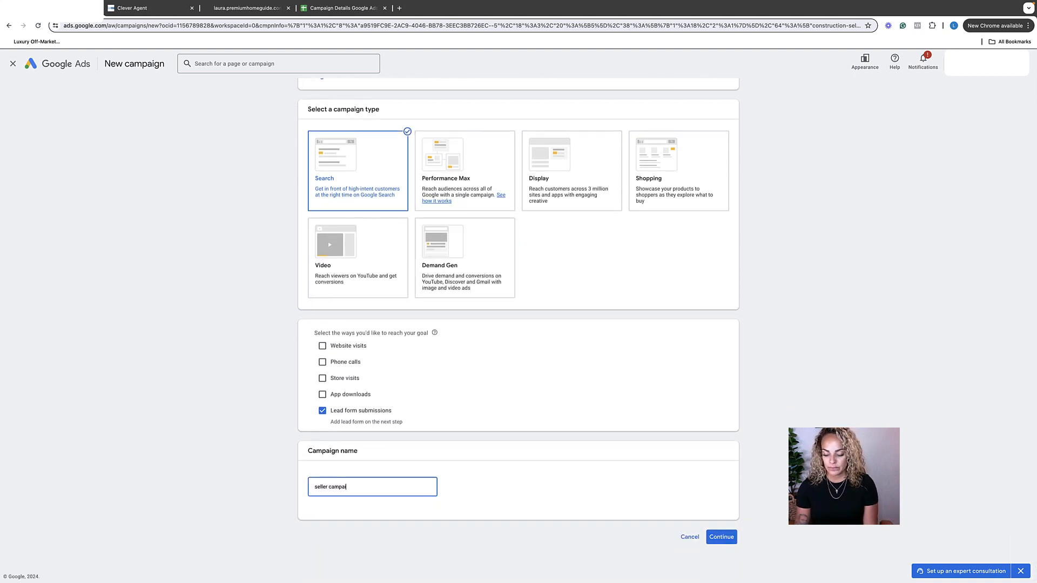
type("gn san diego")
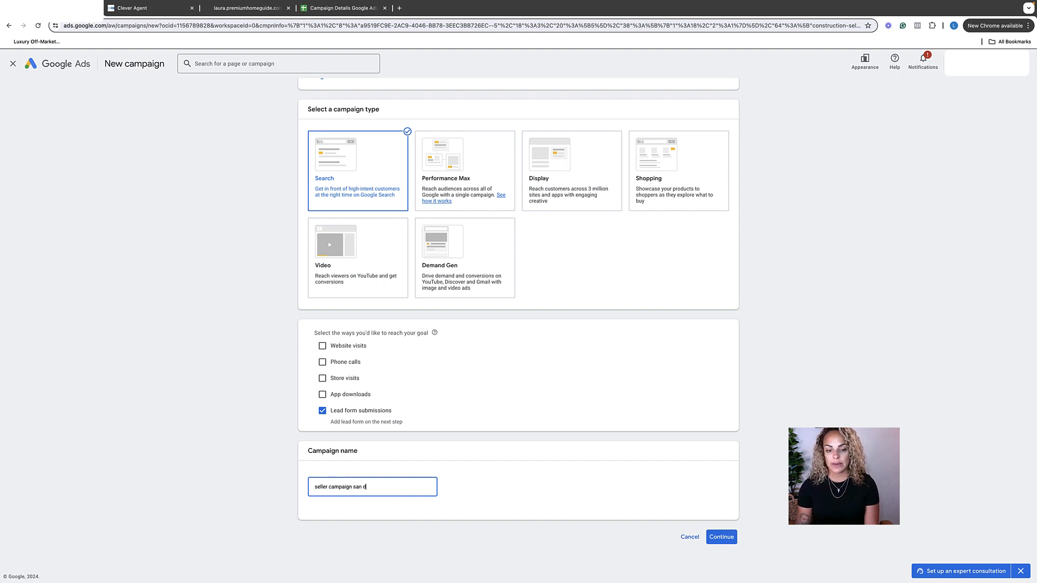
key("BackSpace")
key("BackSpace")
key("BackSpace")
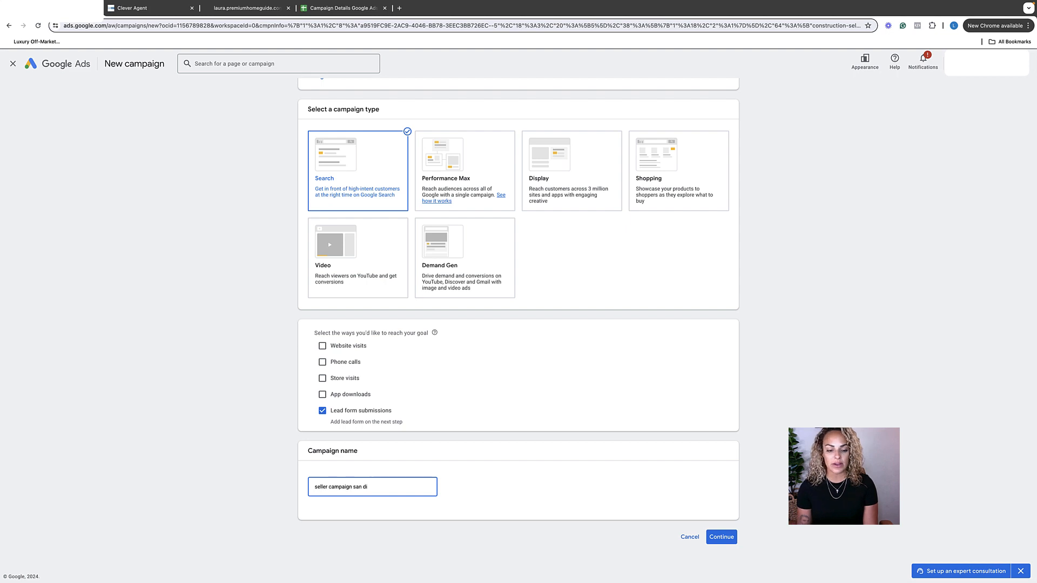
type("ego")
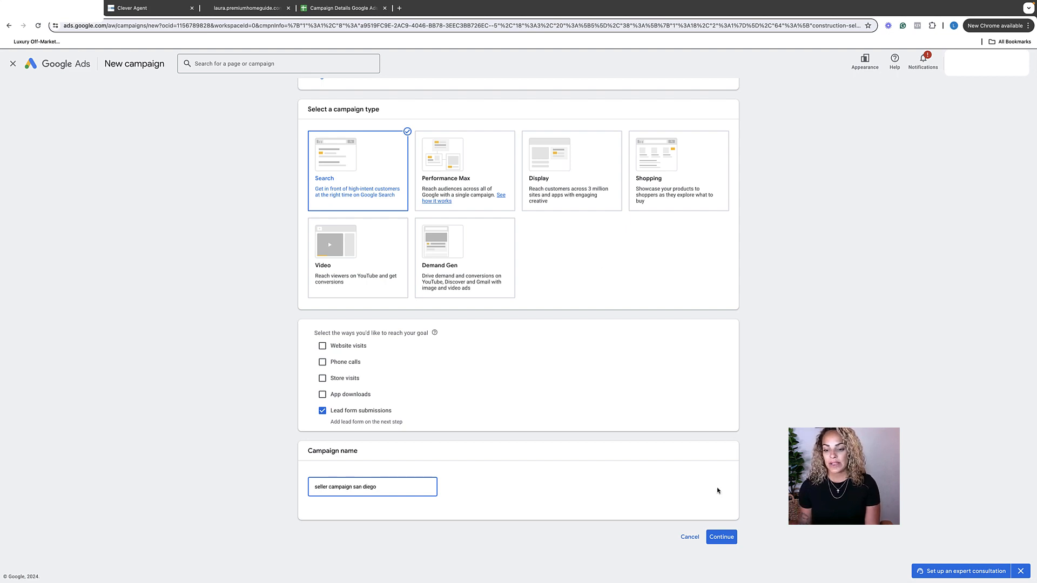
Start a new campaign instead of finishing a saved draft, and accept Conversions as the bidding focus without a target cost per action.
left_click(723, 538)
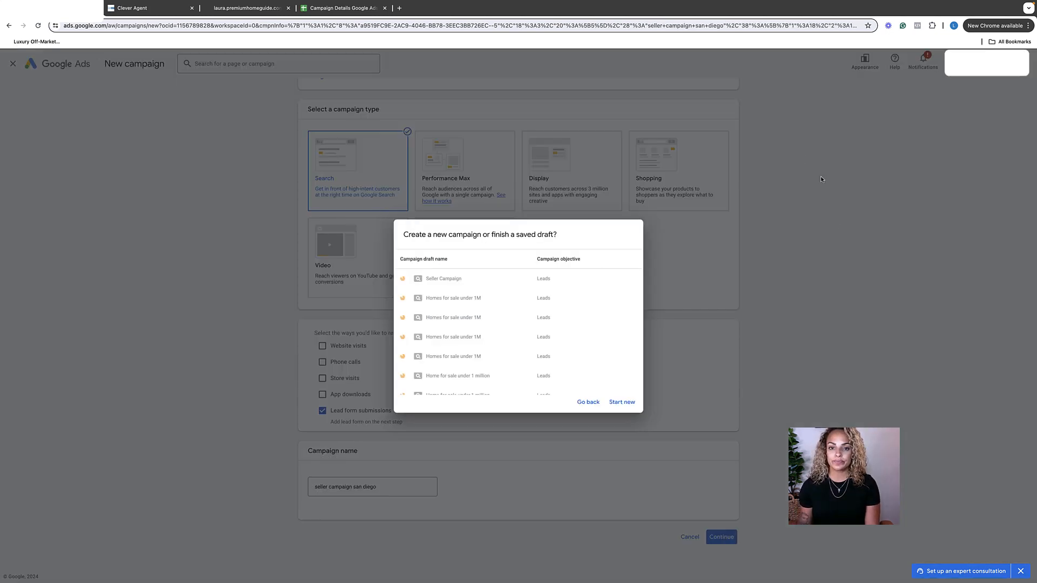
left_click(622, 402)
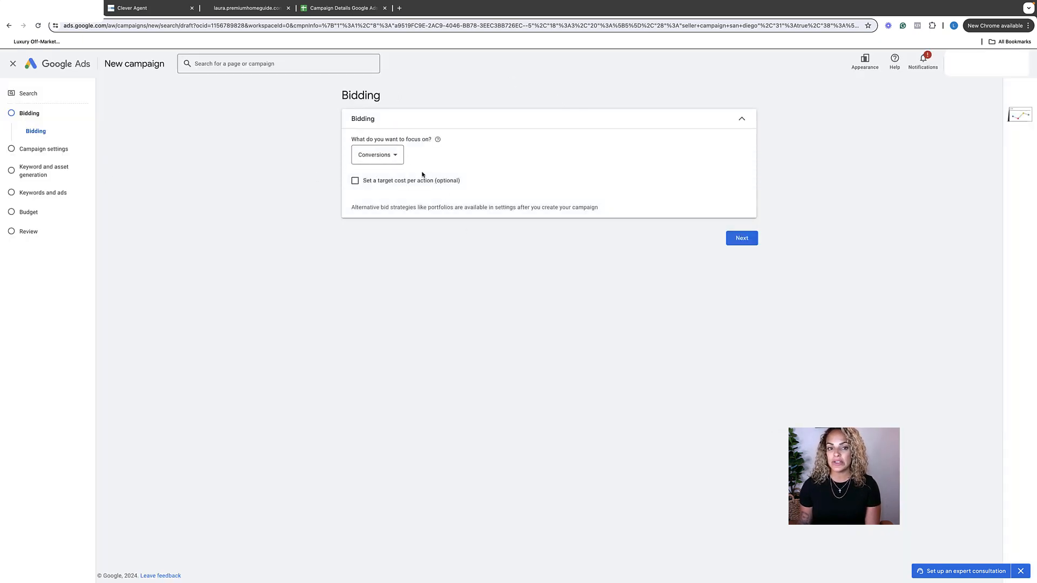
left_click(743, 239)
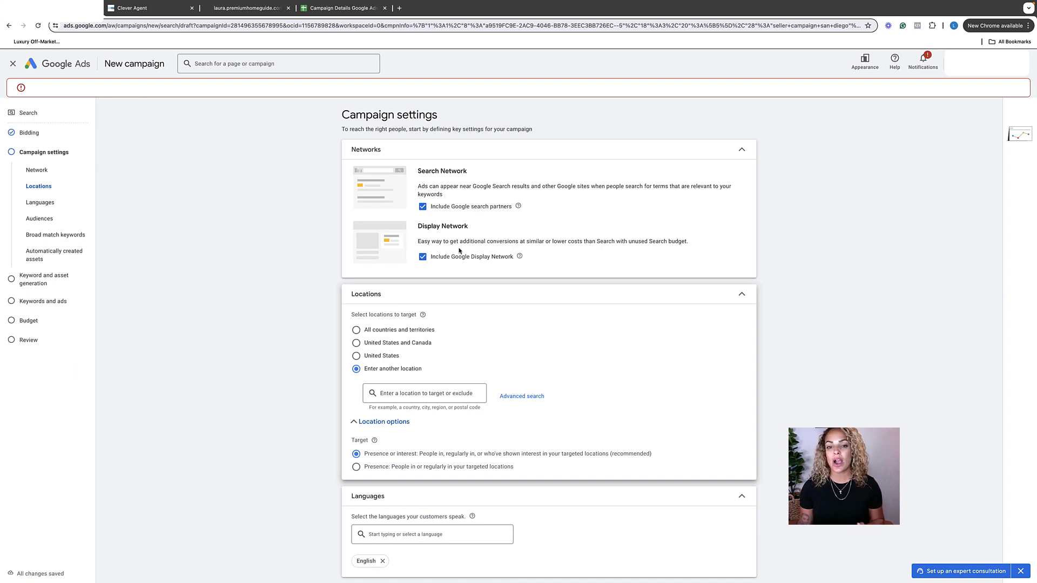
Exclude the Google Display Network from the campaign's networks.
left_click(421, 261)
scroll(439, 244, "down", 1)
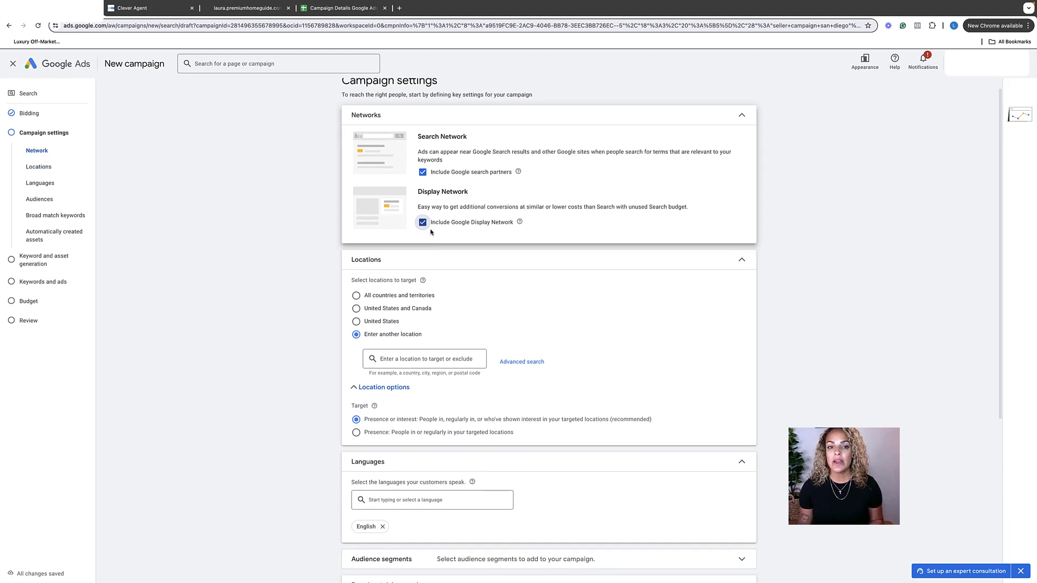
left_click(422, 222)
scroll(486, 224, "down", 1)
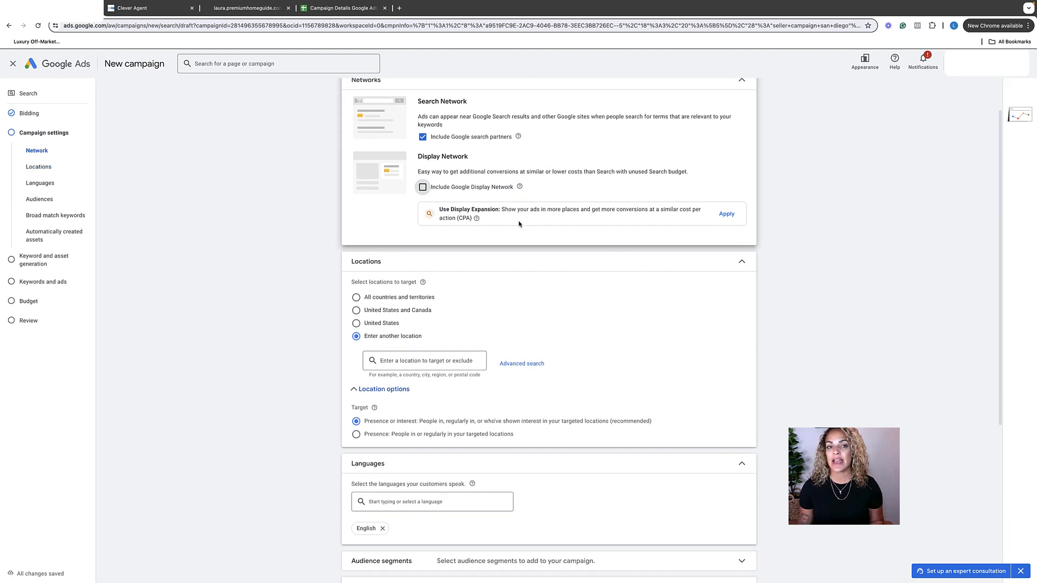
Search for "san diego" in the campaign locations and target the city San Diego, California, United States.
scroll(519, 223, "down", 5)
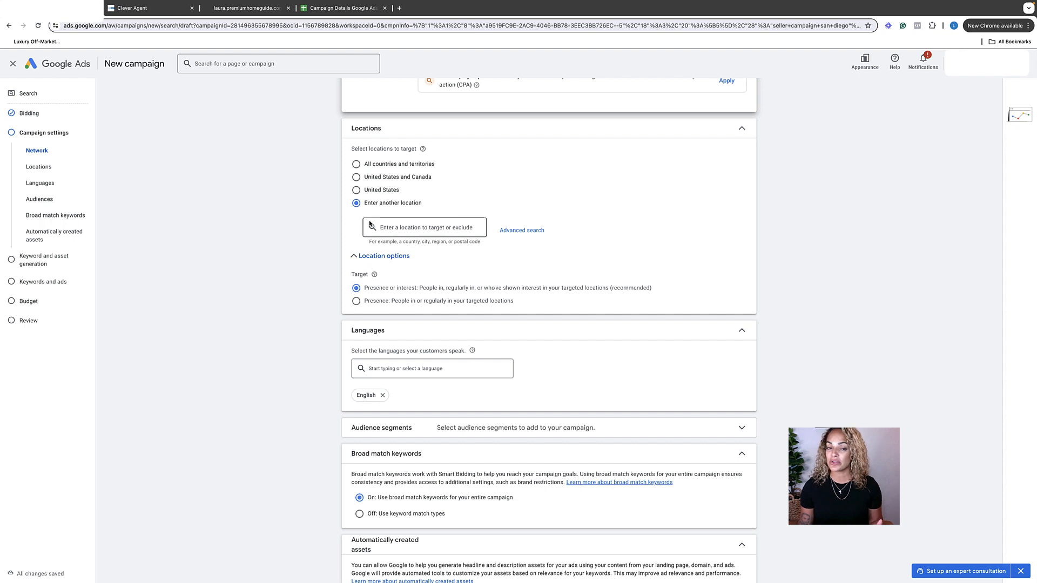
left_click(392, 223)
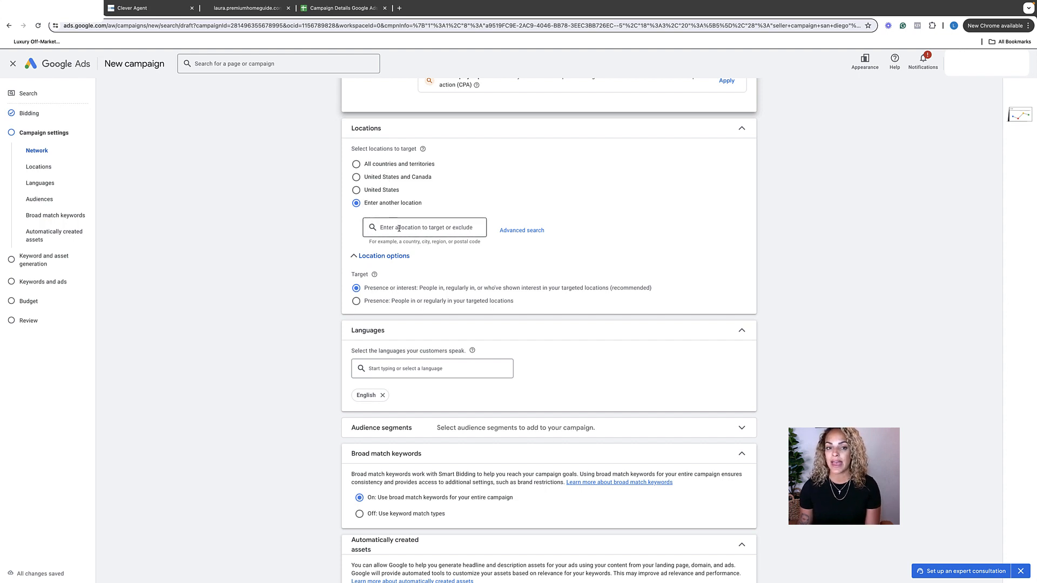
type("san diego")
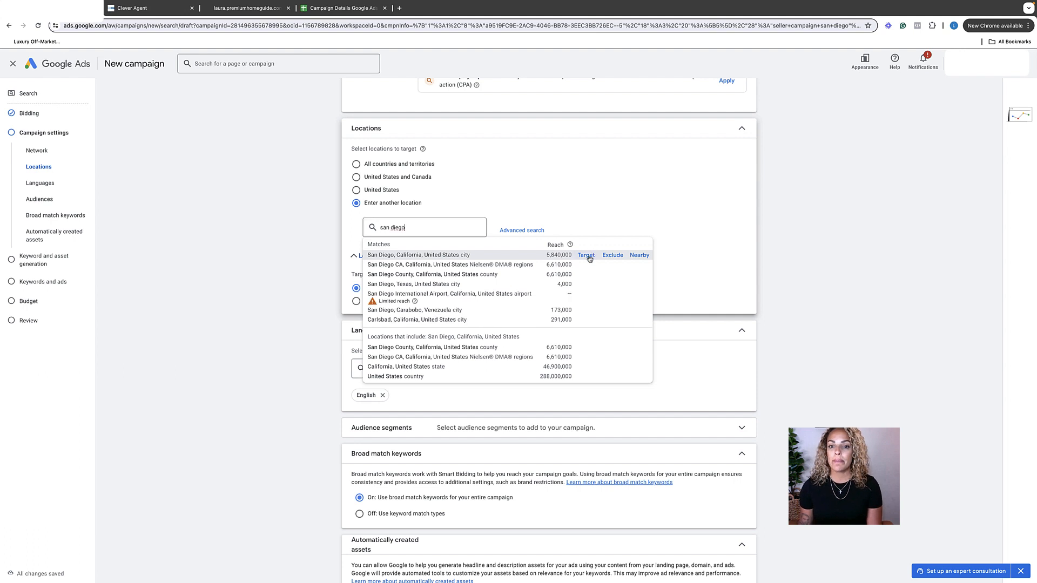
left_click(587, 255)
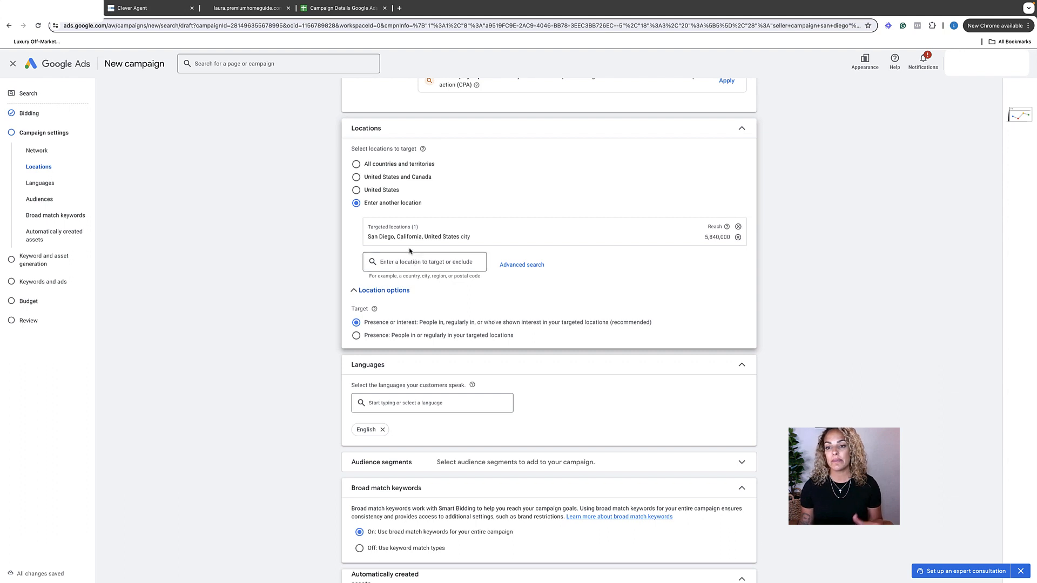
Restrict the location targeting to Presence: people in or regularly in the targeted locations.
scroll(411, 253, "up", 1)
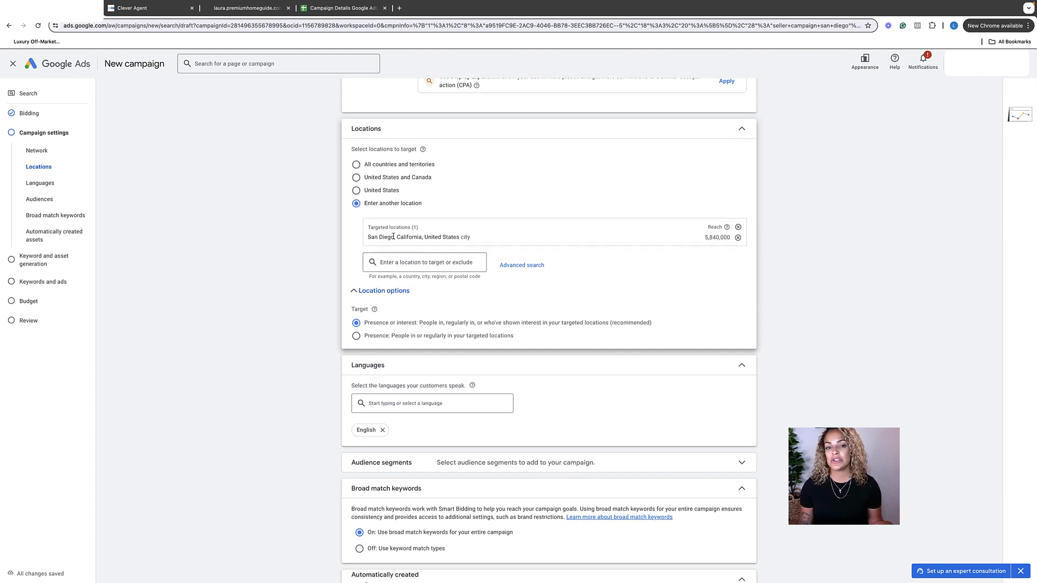
scroll(470, 234, "down", 1)
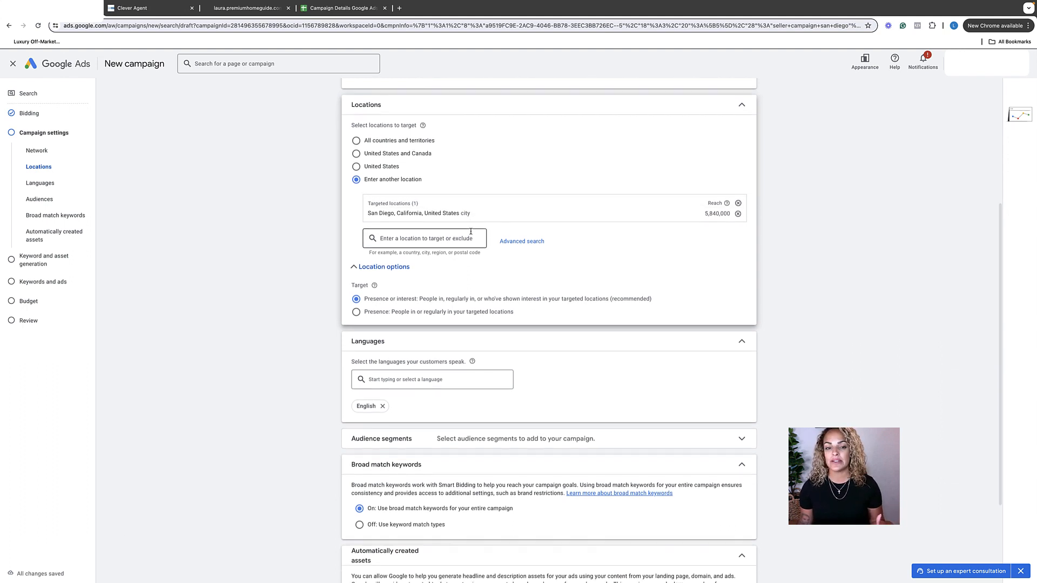
left_click(367, 248)
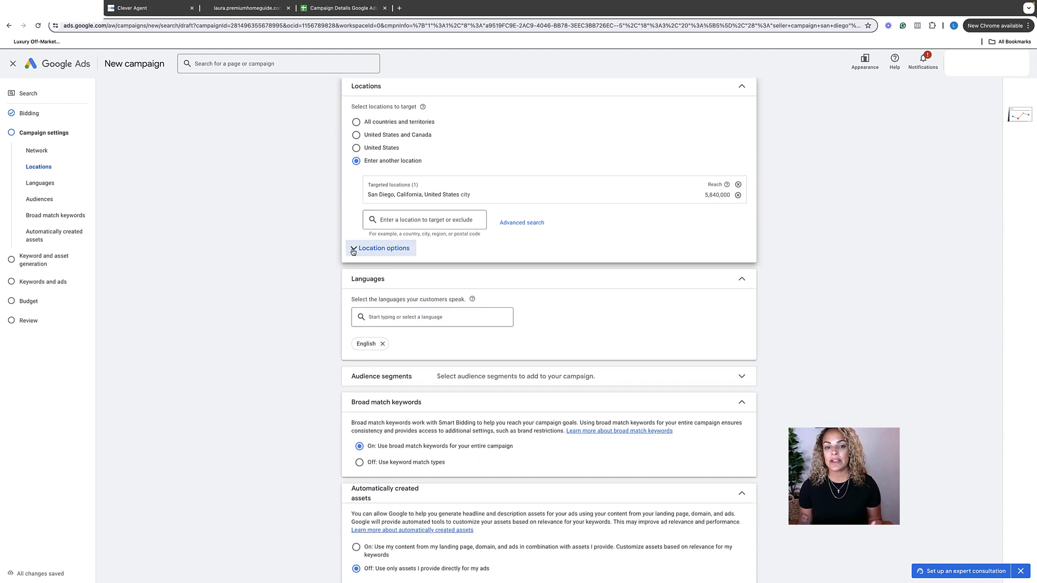
left_click(363, 252)
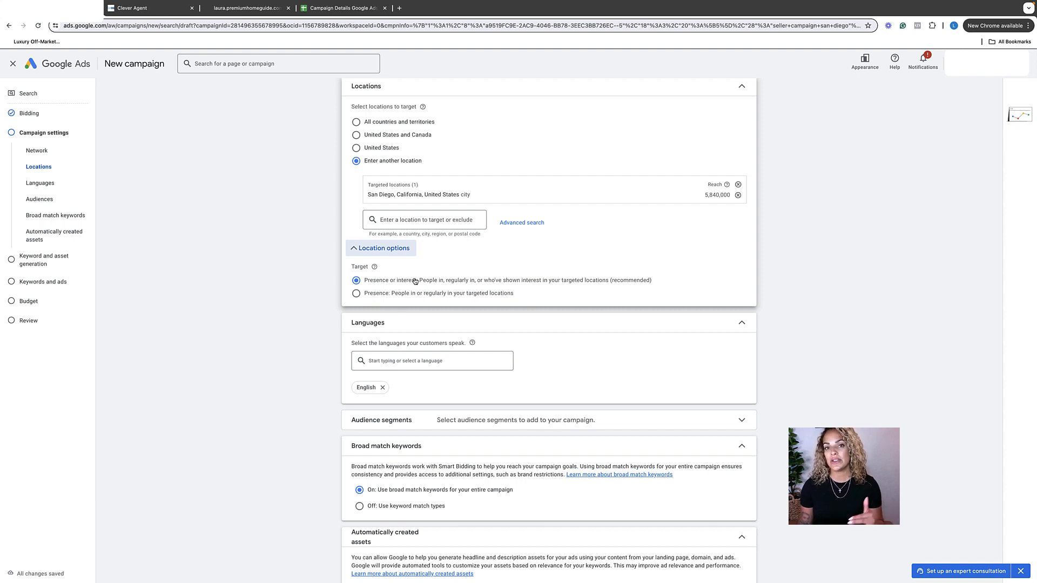
left_click(355, 295)
scroll(435, 278, "down", 1)
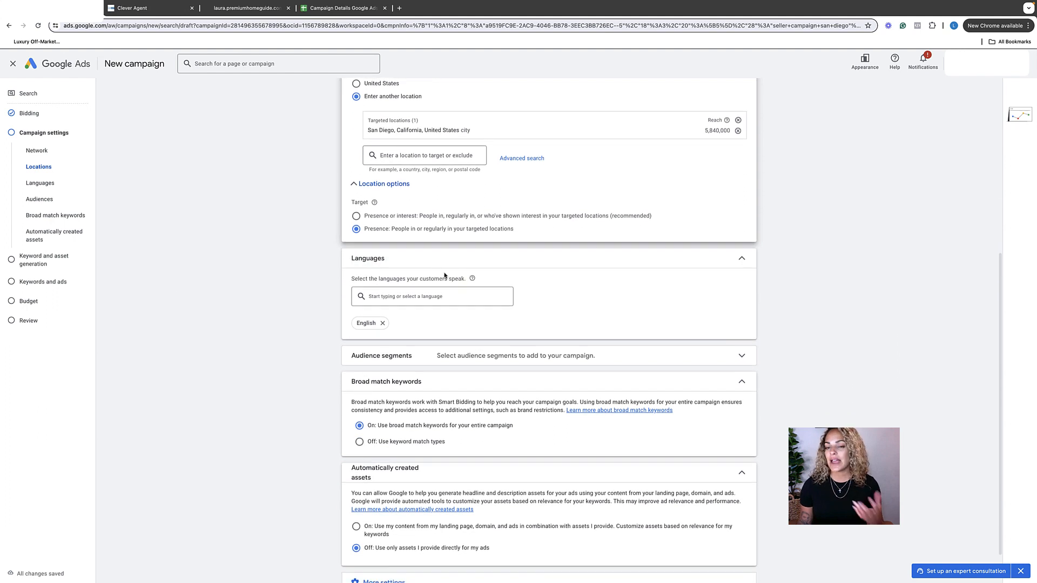
Accept the remaining campaign settings and skip the keyword and asset generation to reach Keywords and ads.
scroll(439, 275, "down", 1)
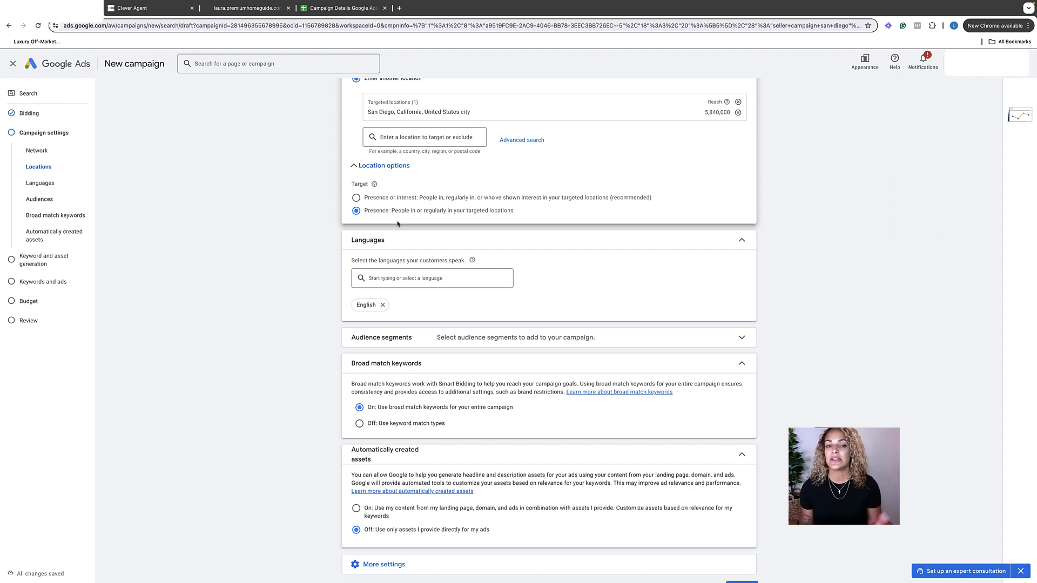
scroll(394, 232, "down", 1)
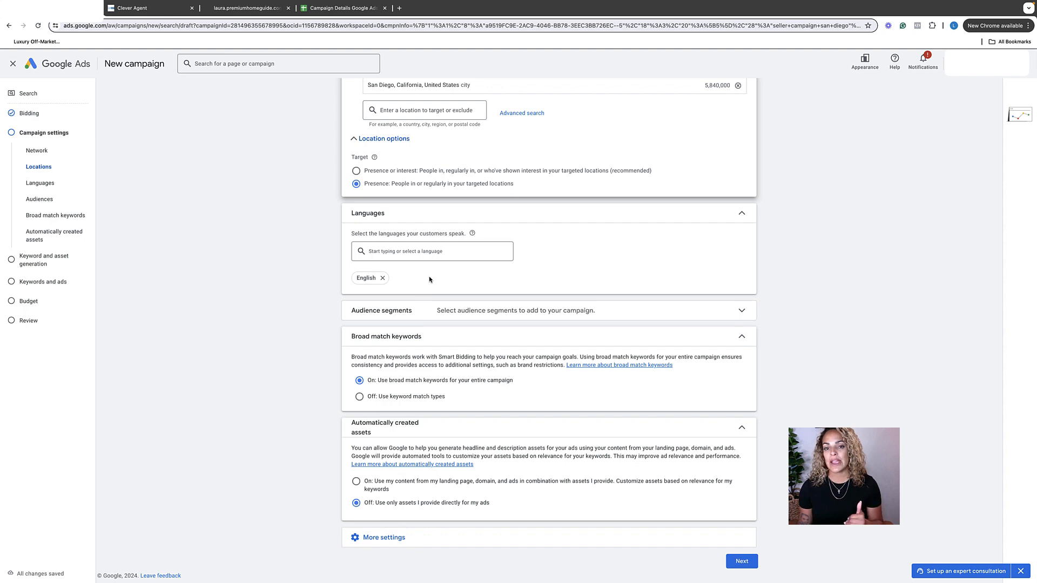
scroll(432, 277, "down", 1)
scroll(433, 277, "up", 1)
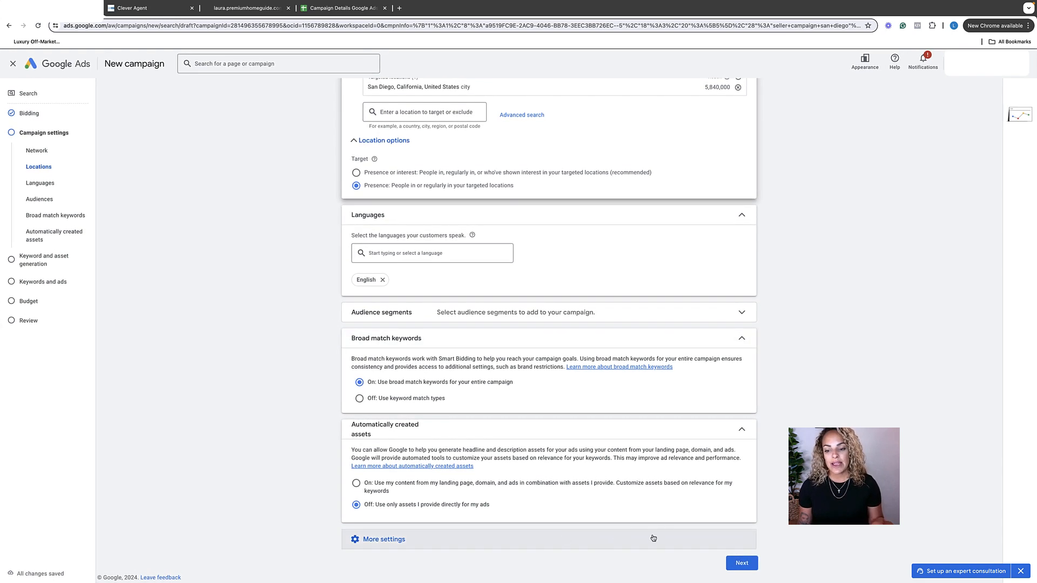
left_click(738, 563)
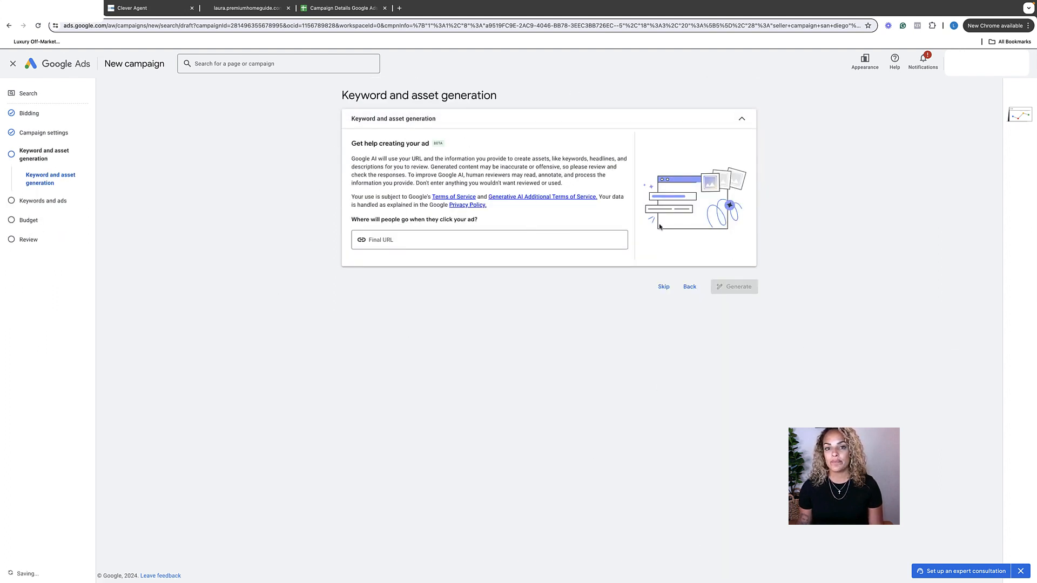
left_click(663, 287)
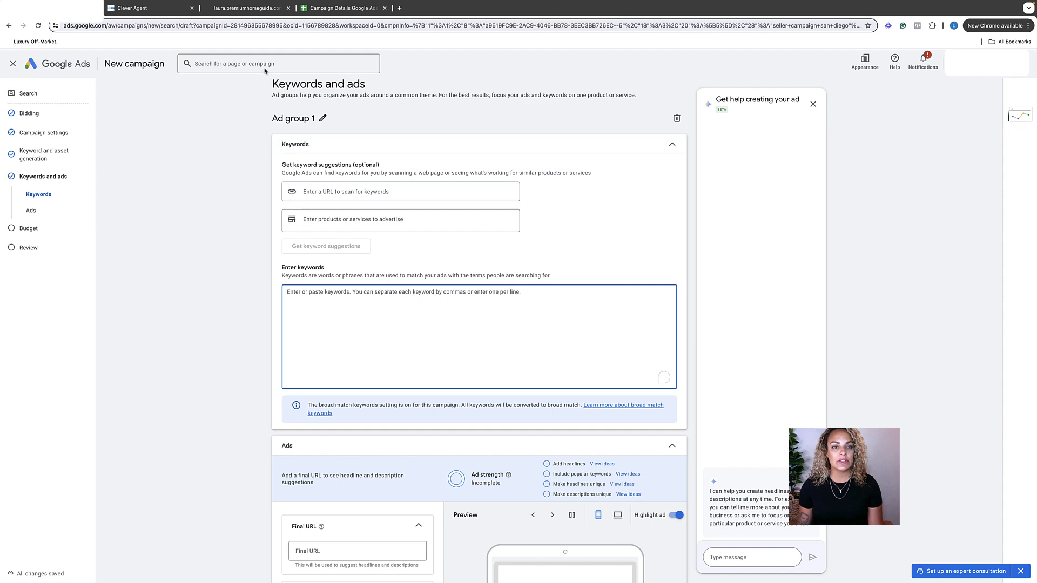
Add the keyword list from the Campaign Details Google Ads sheet, "find my house value" through "zillow my house value", to Ad group 1.
left_click(334, 8)
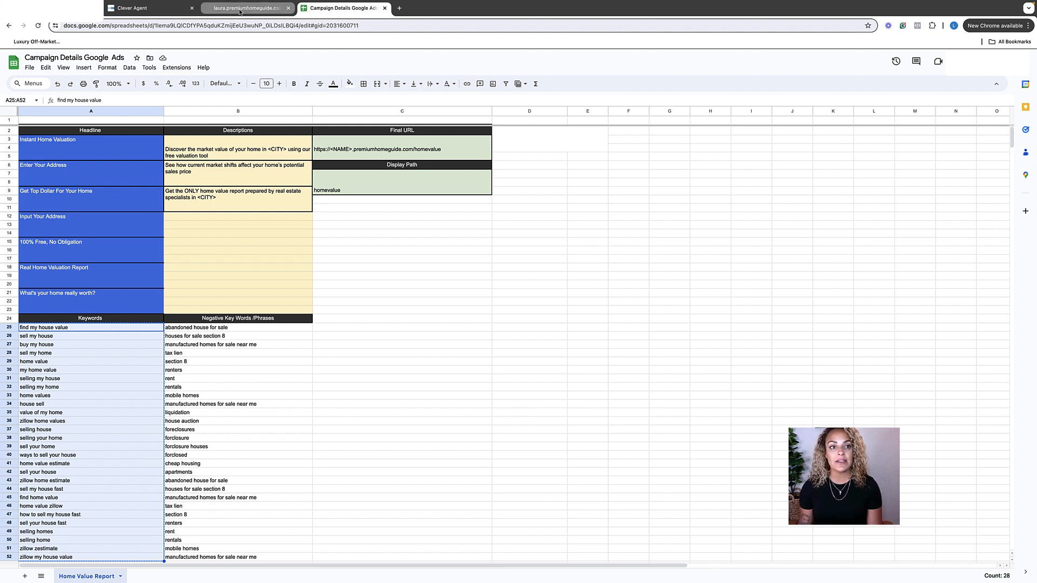
left_click(133, 9)
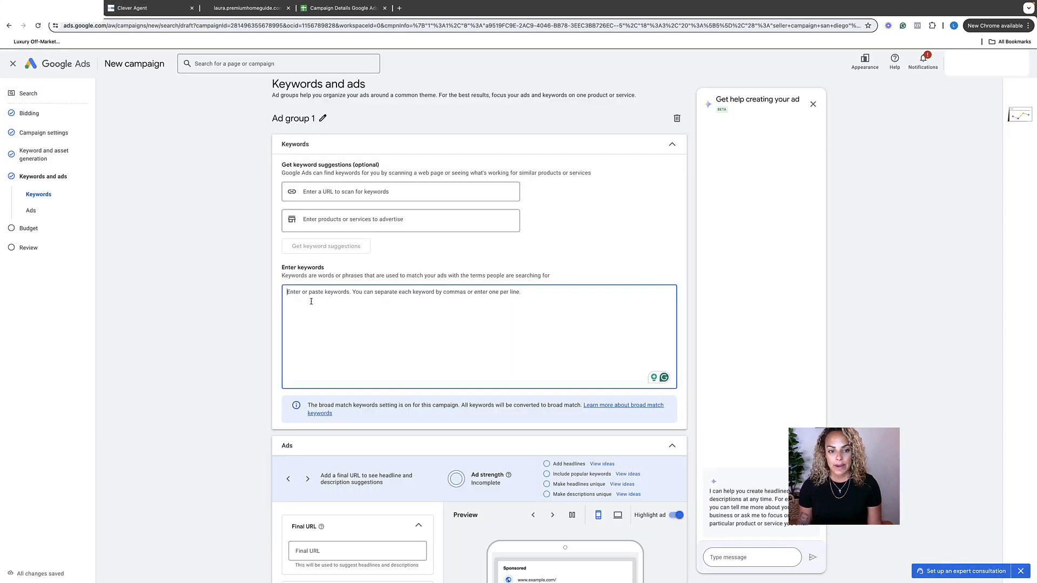
key("super+v")
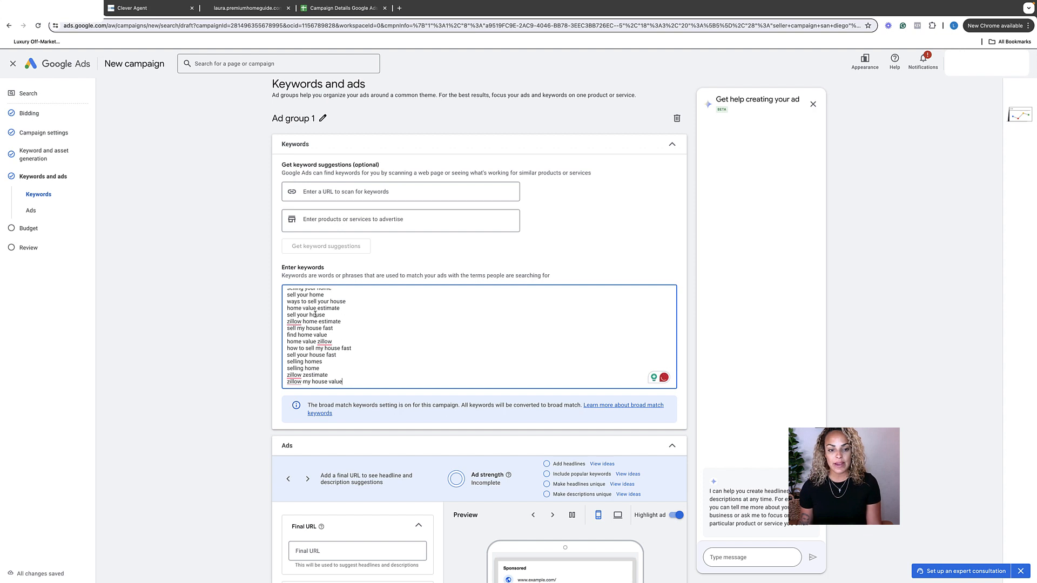
Copy the landing page's premiumhomeguide.com/homevalue address from its open page and set it as the ad's final URL.
scroll(315, 314, "down", 4)
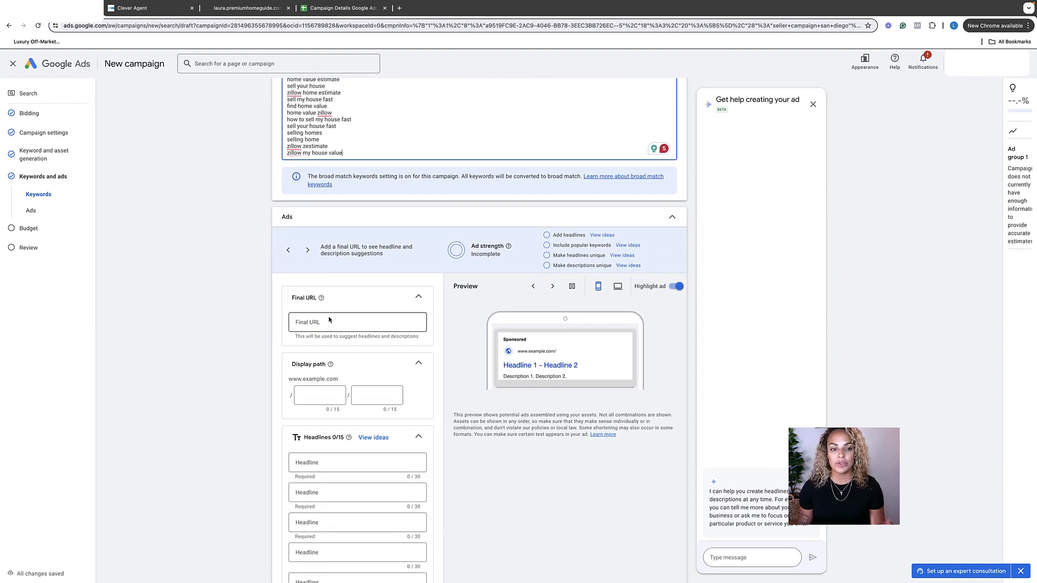
left_click(314, 321)
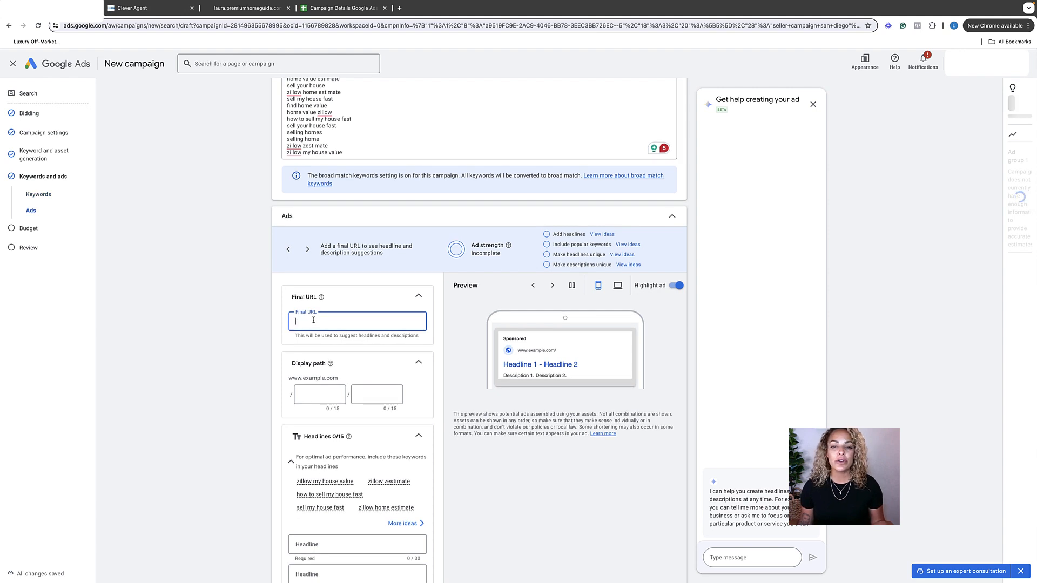
scroll(352, 310, "down", 2)
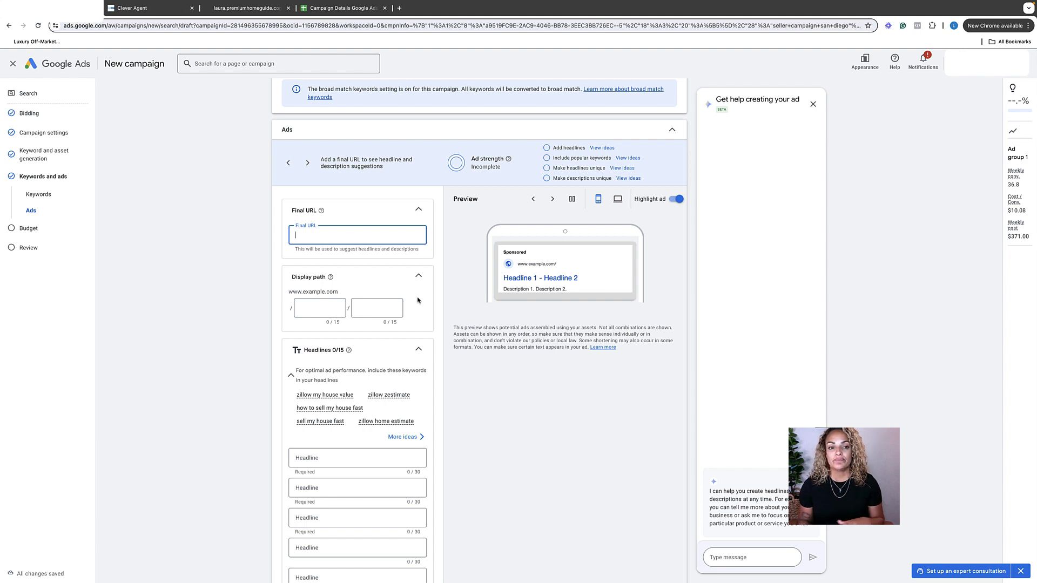
left_click(226, 10)
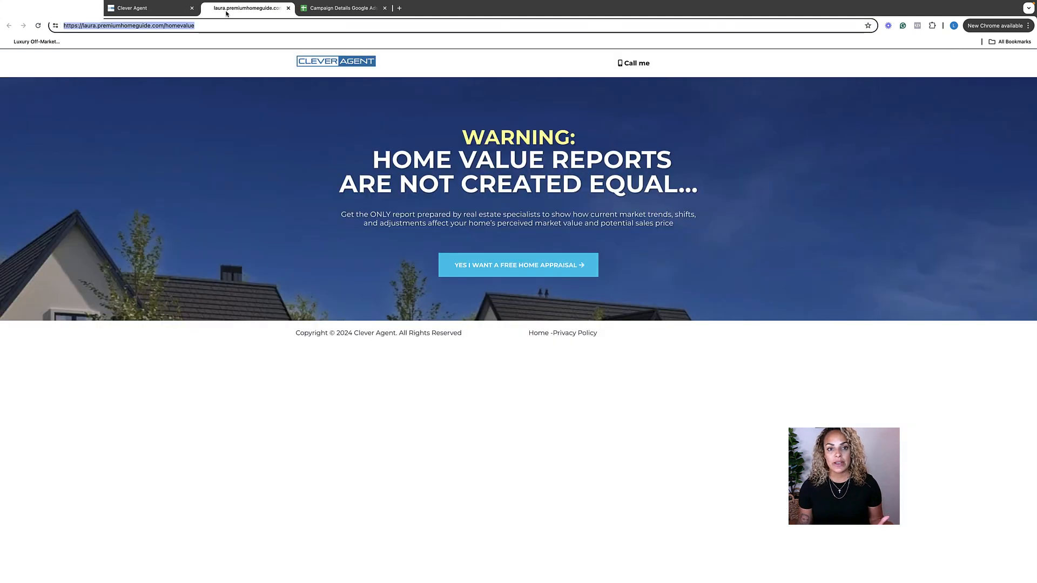
triple_click(202, 27)
key("ctrl+c")
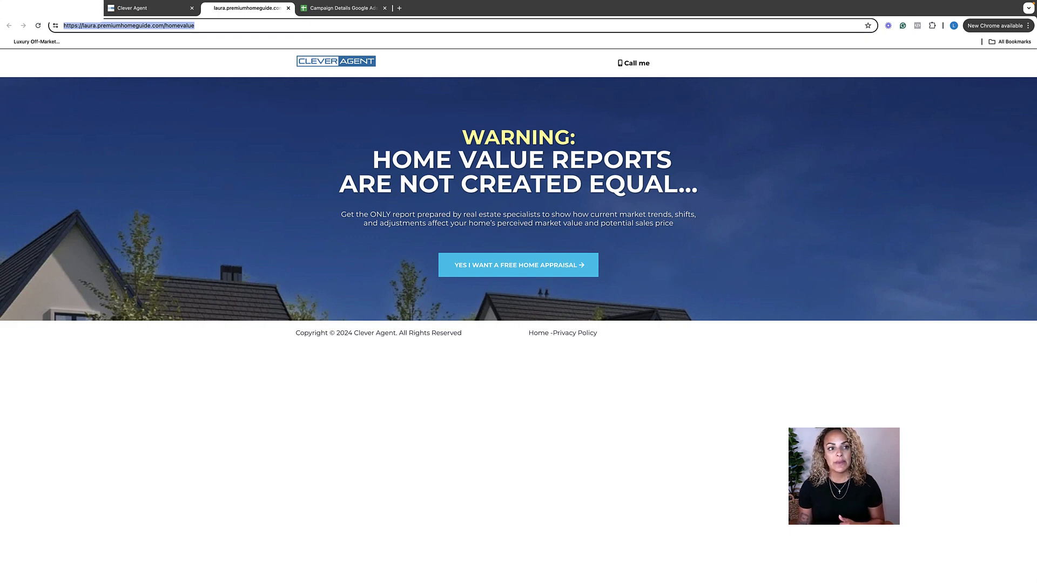
left_click(54, 8)
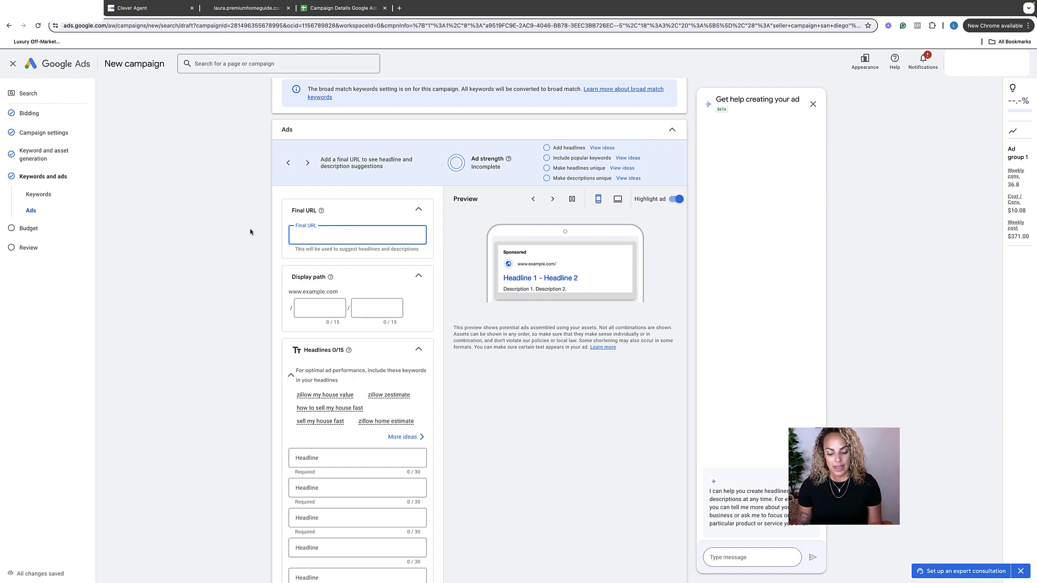
key("ctrl+v")
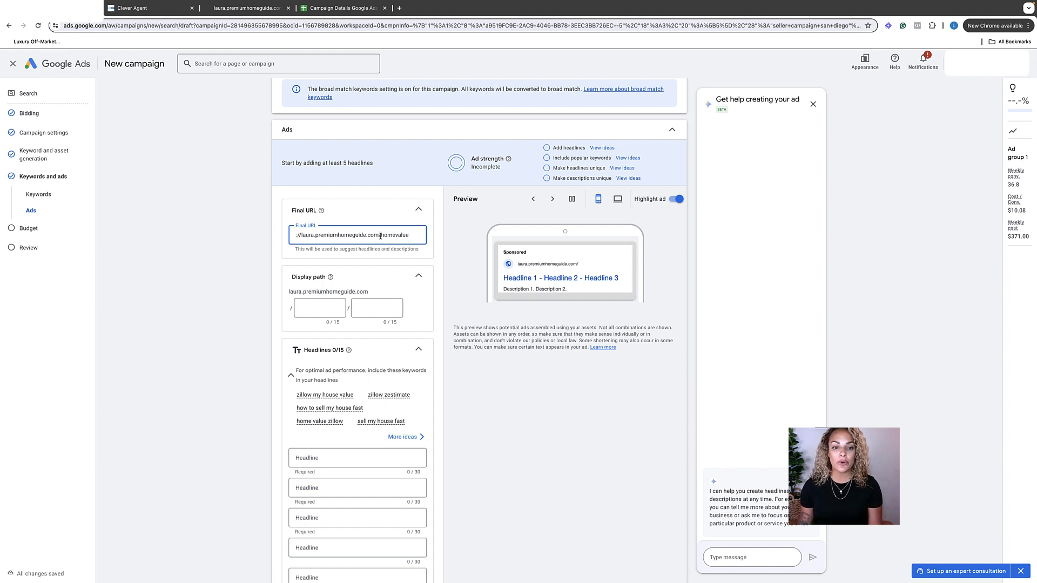
Copy "homevalue" from the final URL into the first display path field.
double_click(383, 236)
key("super+c")
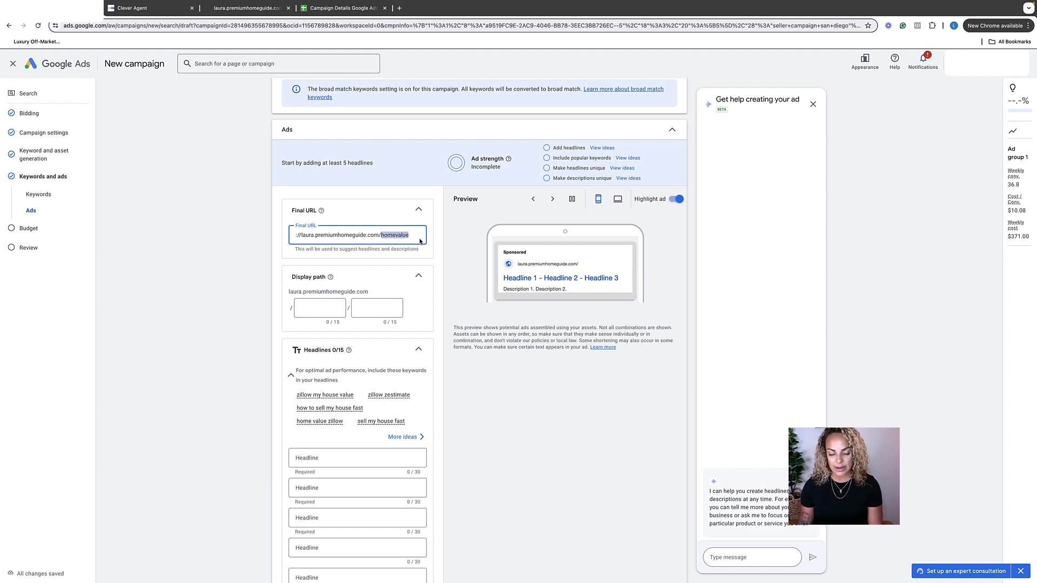
left_click(310, 306)
key("super+v")
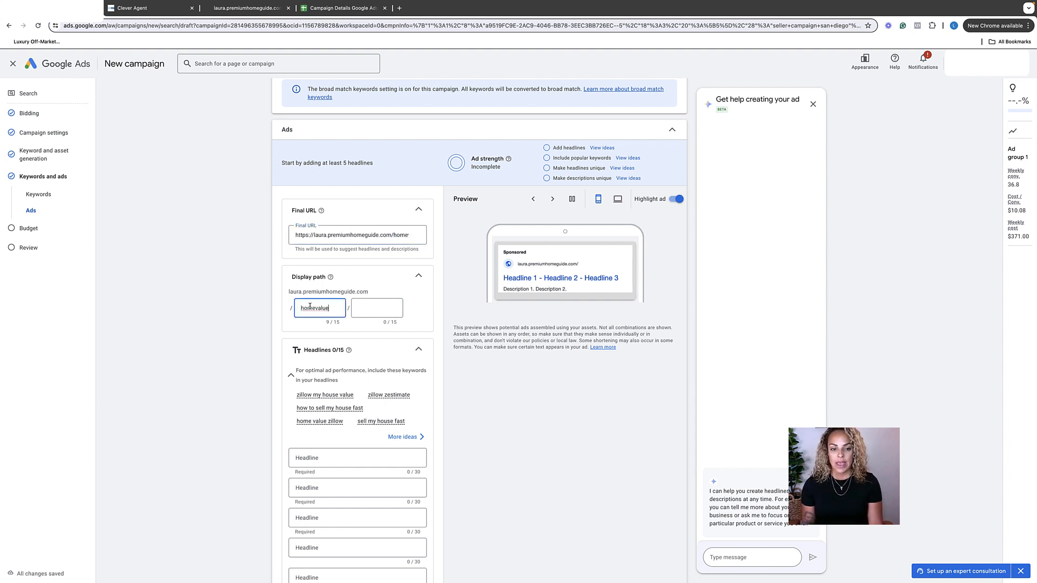
Copy "Instant Home Valuation" from the campaign details sheet into the ad's first headline.
scroll(382, 320, "down", 4)
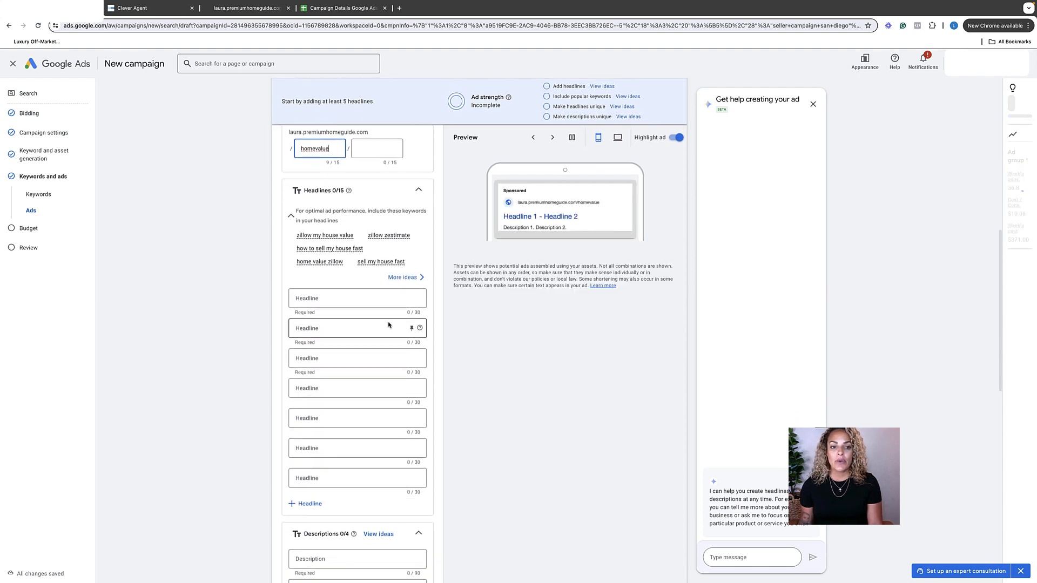
scroll(388, 322, "down", 2)
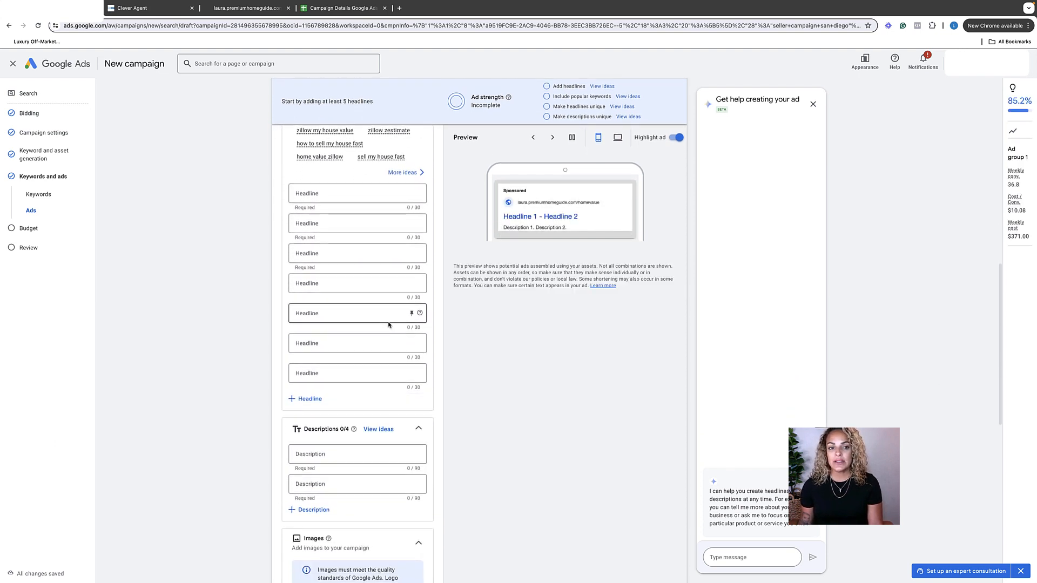
scroll(388, 324, "down", 1)
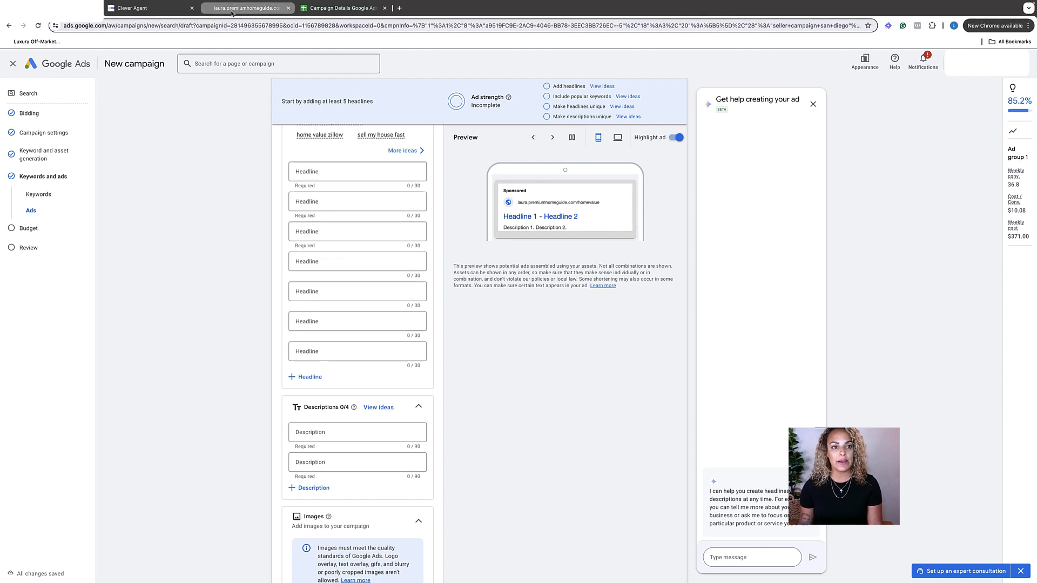
left_click(323, 10)
triple_click(62, 140)
key("super+c")
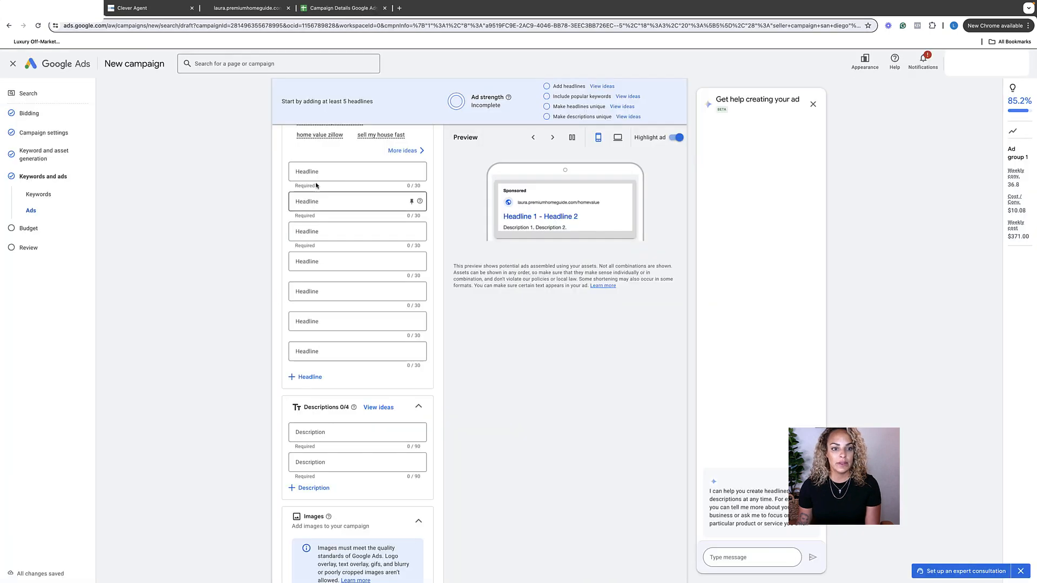
left_click(315, 172)
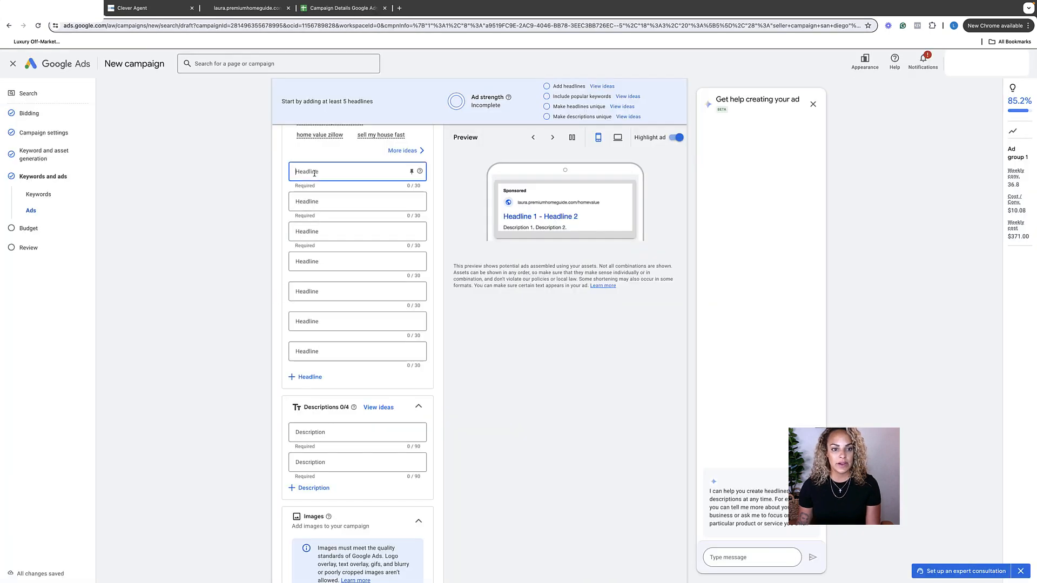
key("super+v")
left_click_drag(211, 243, 222, 214)
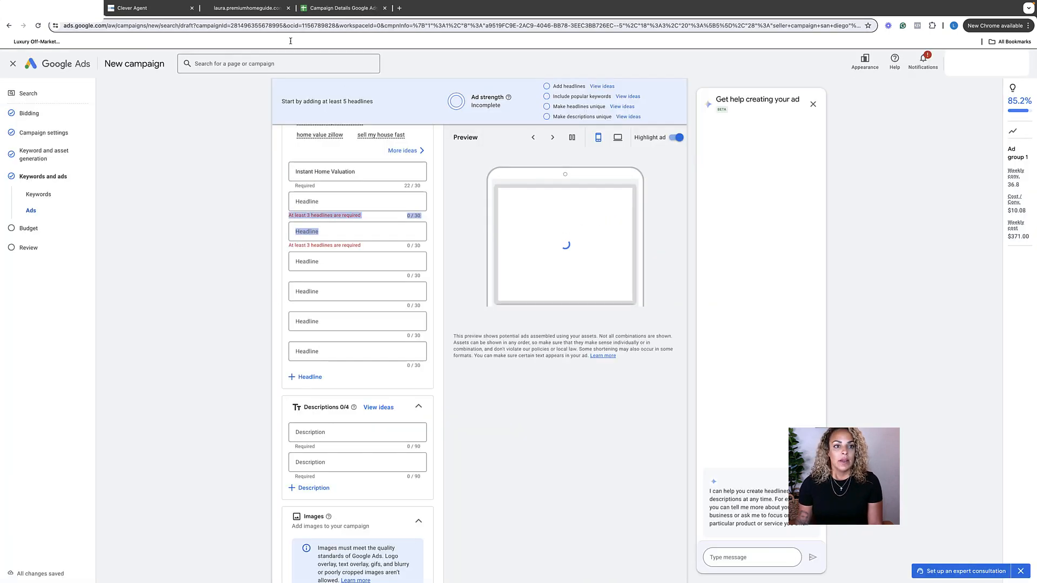
Copy "Enter Your Address" from the campaign details sheet into the second headline.
left_click(312, 7)
double_click(62, 164)
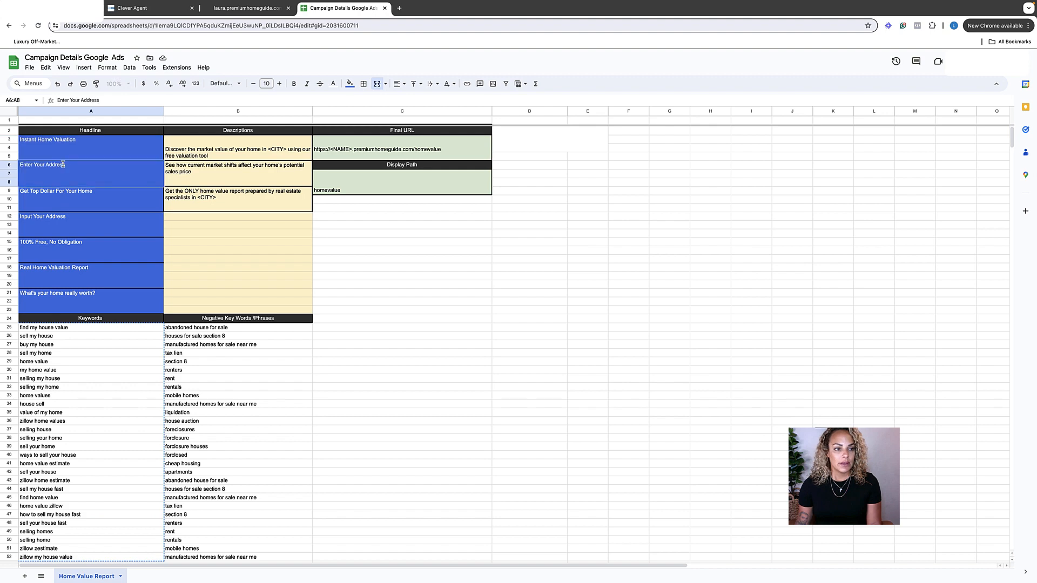
key("super+a")
key("super+c")
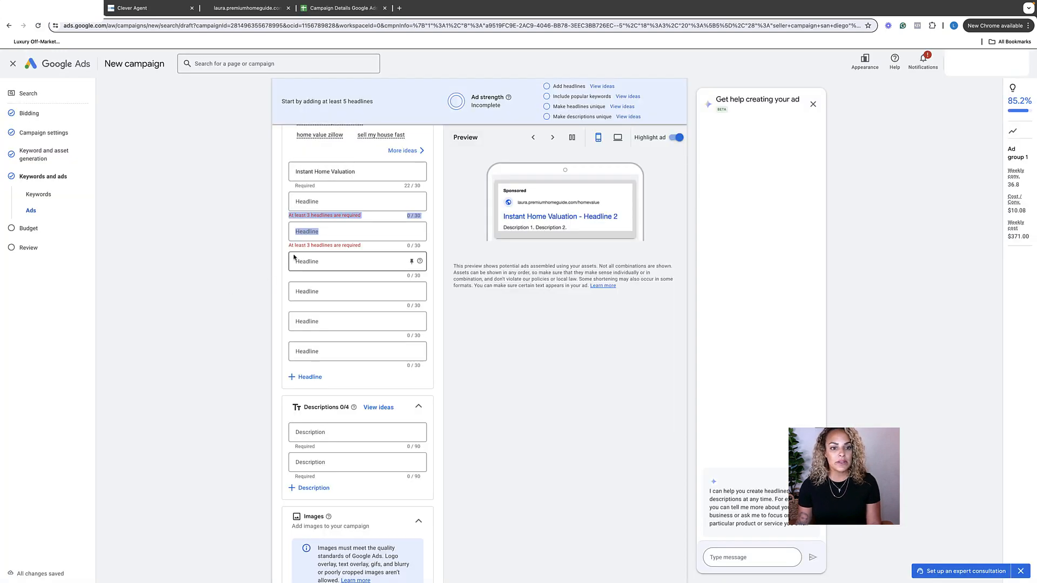
left_click(302, 202)
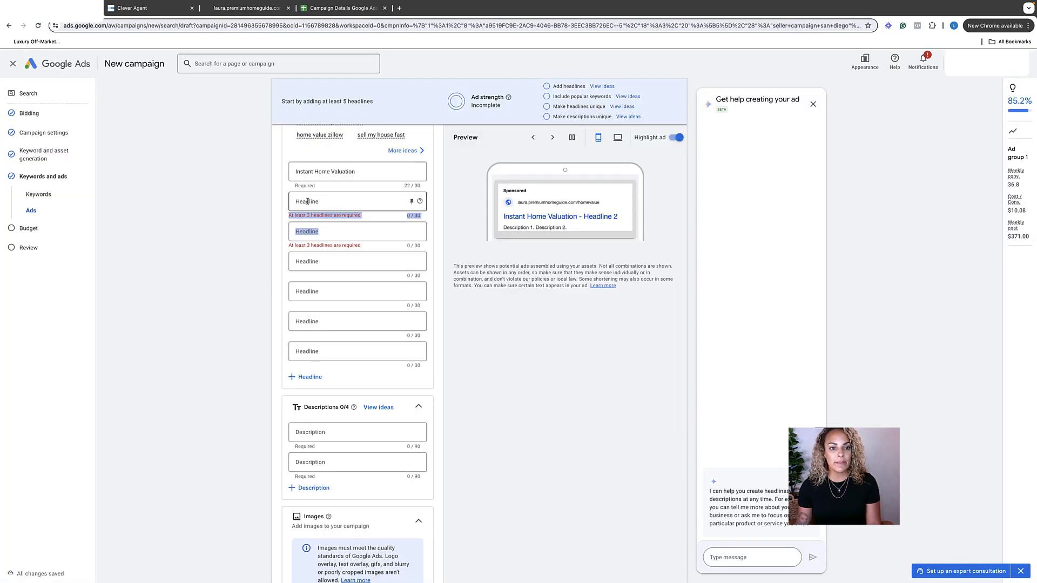
key("super+v")
left_click(189, 285)
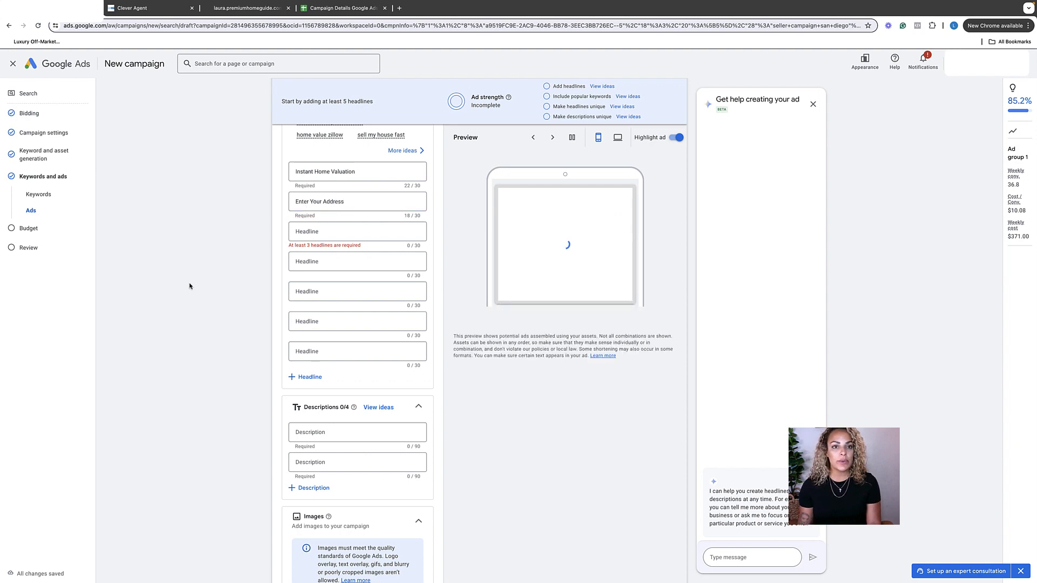
Copy "Get Top Dollar For Your Home" from the campaign details sheet into the fourth headline.
left_click(342, 8)
left_click(41, 194)
triple_click(41, 192)
key("super+c")
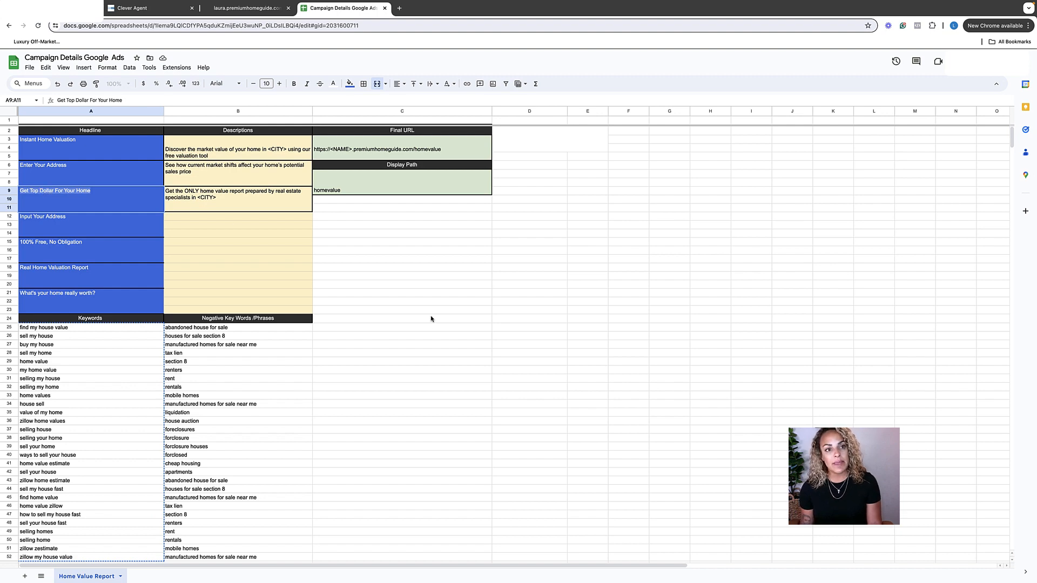
left_click_drag(431, 318, 428, 310)
left_click(59, 8)
left_click(301, 261)
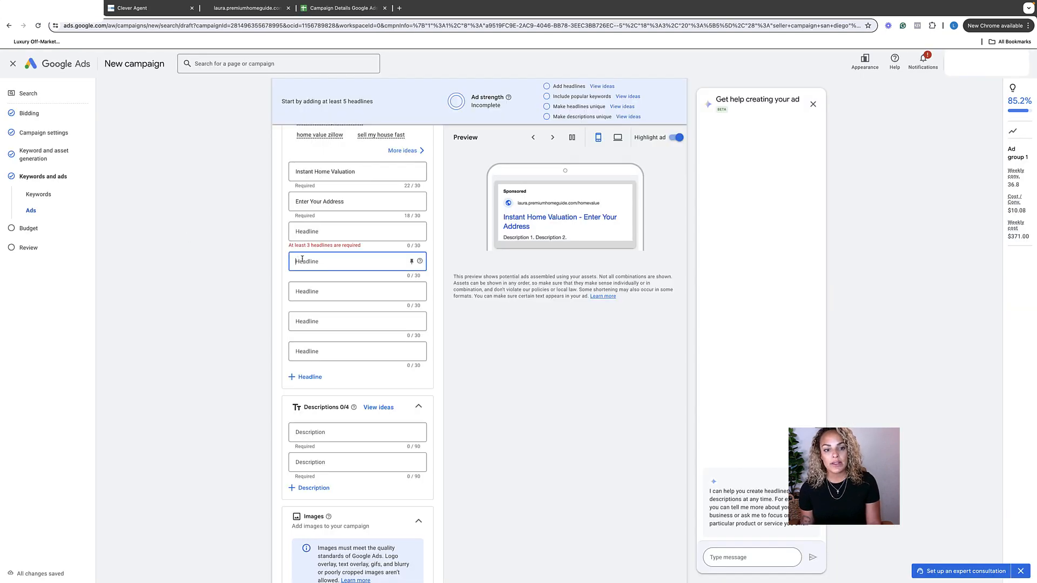
key("super+v")
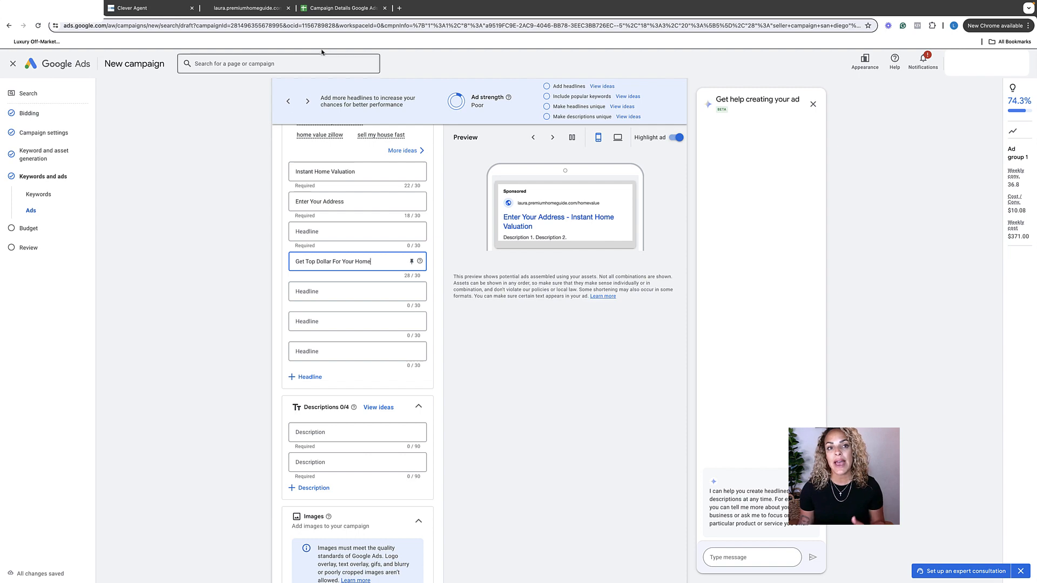
Copy "Input Your Address" from the campaign details sheet into the fifth headline.
left_click(327, 10)
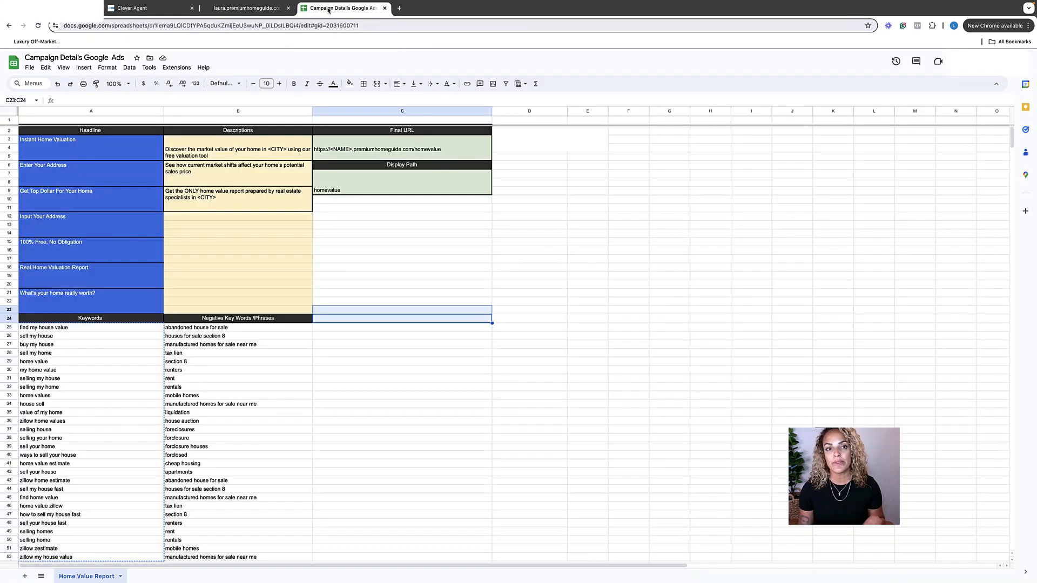
left_click(46, 221)
triple_click(47, 219)
key("super+c")
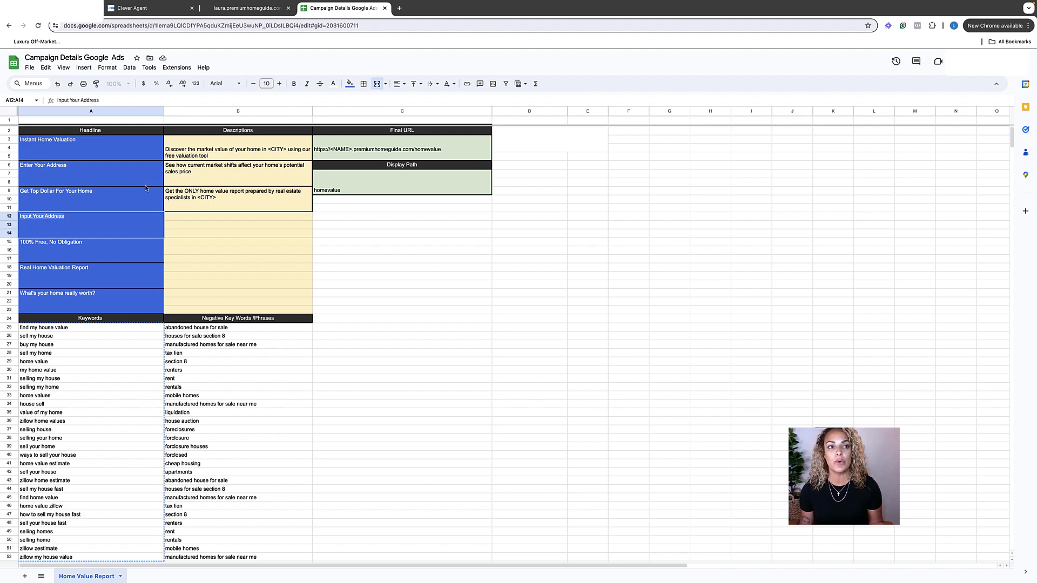
left_click(56, 10)
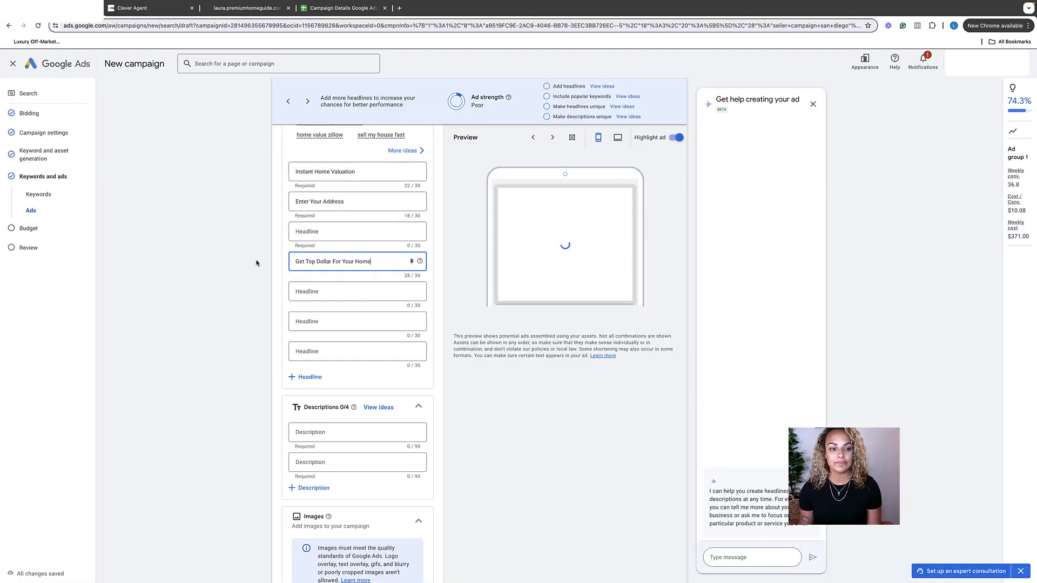
left_click(308, 290)
key("super+v")
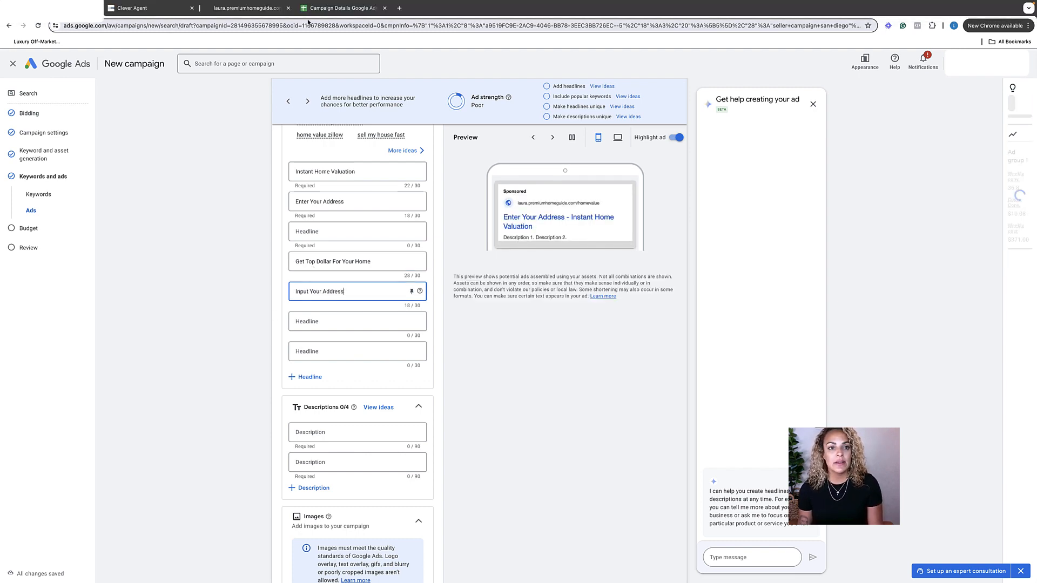
Fill the sixth and seventh headlines with "100% Free, No Obligation" and "Real Home Valuation Report" from the campaign details sheet.
left_click(340, 8)
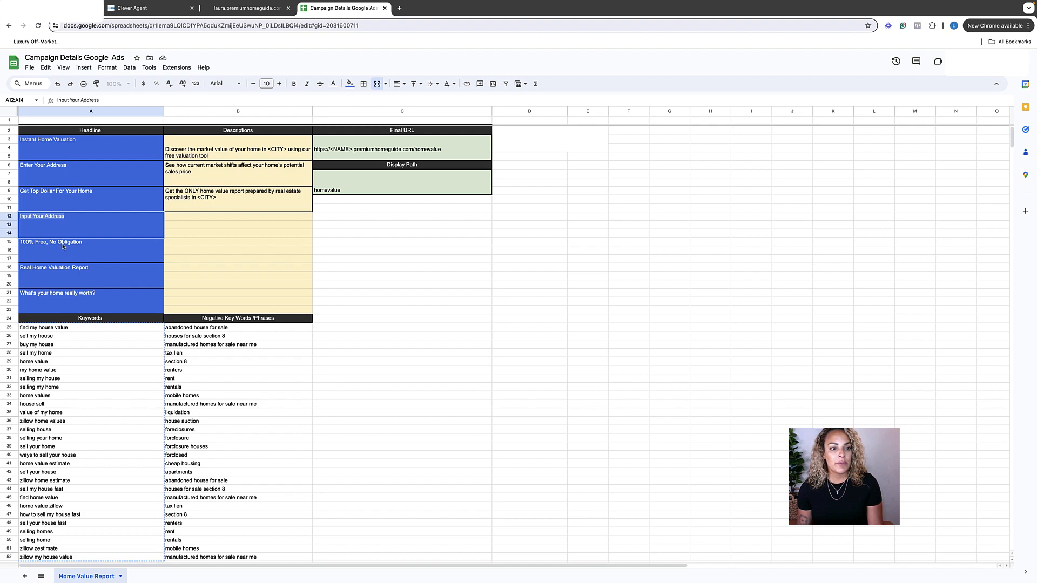
left_click(46, 268)
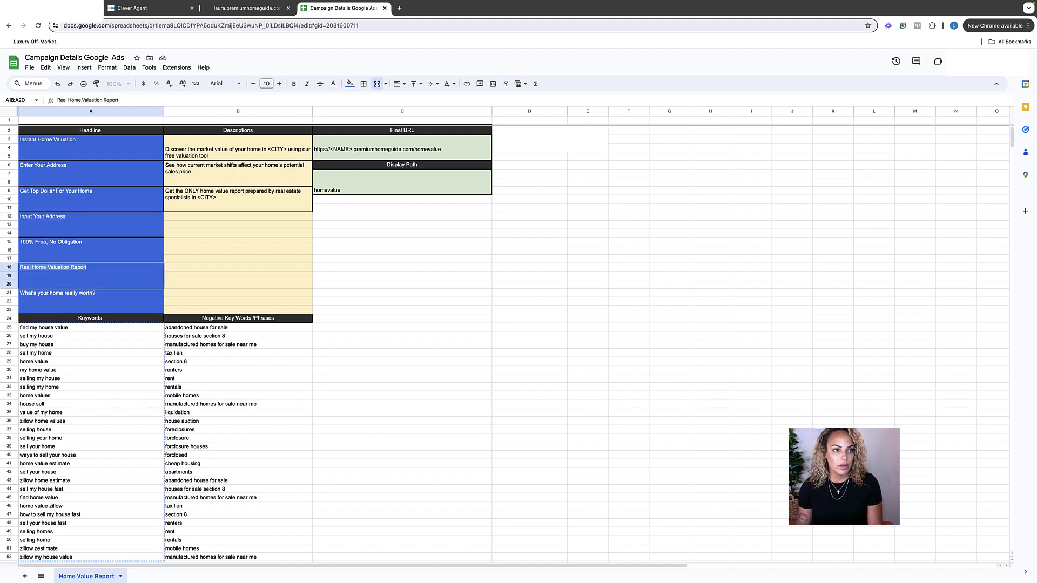
left_click(51, 8)
left_click(313, 351)
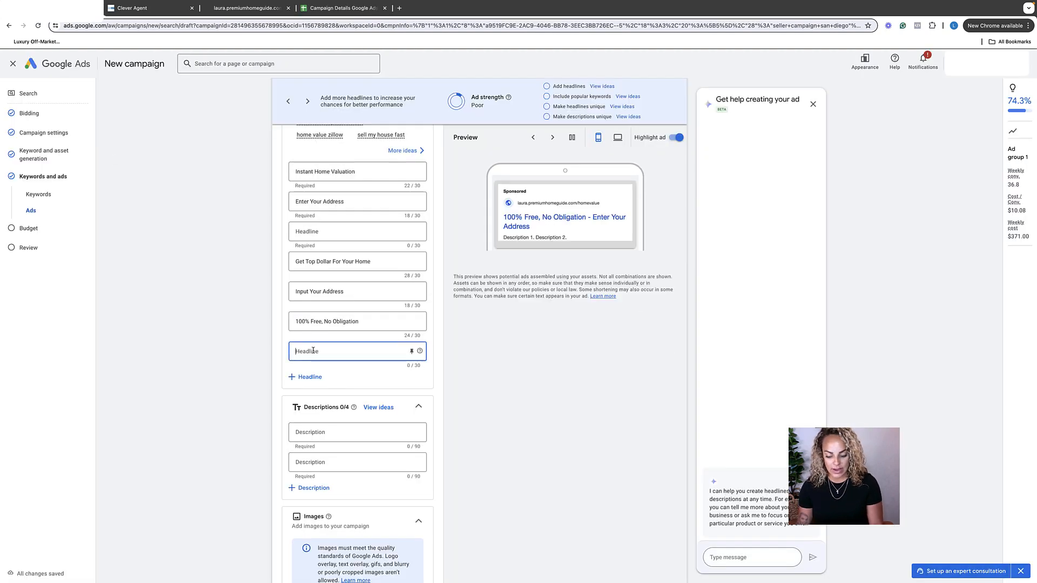
type("Real Home Valuation Report")
Copy "Discover the market value of your home in <CITY> using our free valuation tool" from the campaign details sheet into the first description.
left_click(340, 7)
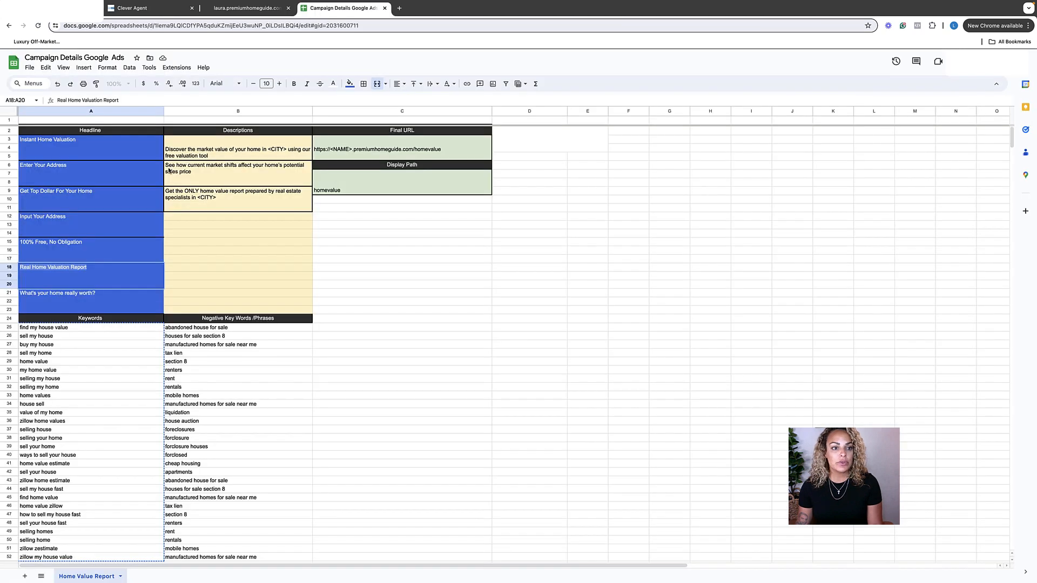
left_click(195, 155)
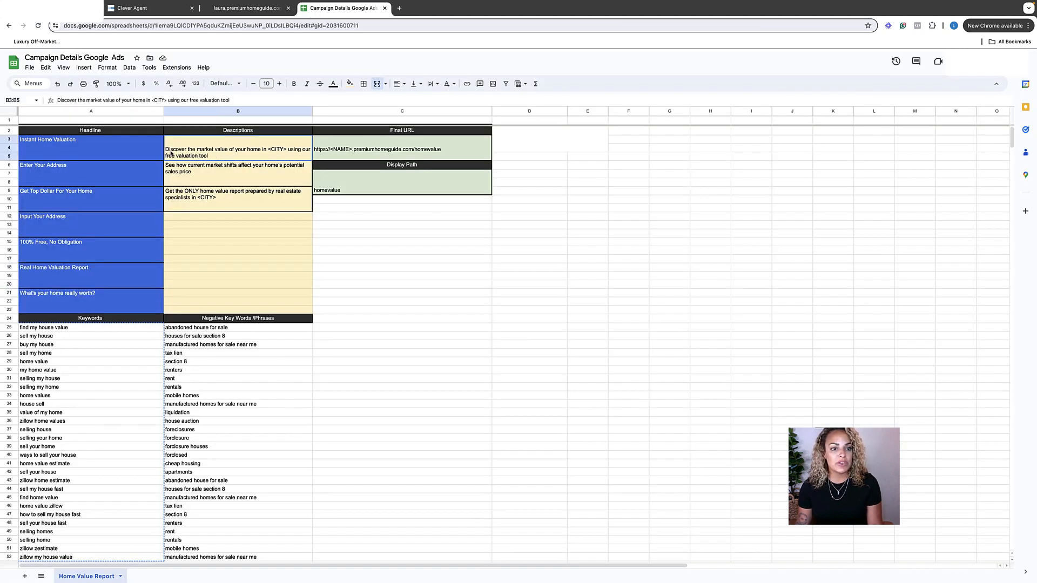
double_click(222, 157)
triple_click(218, 140)
key("super+c")
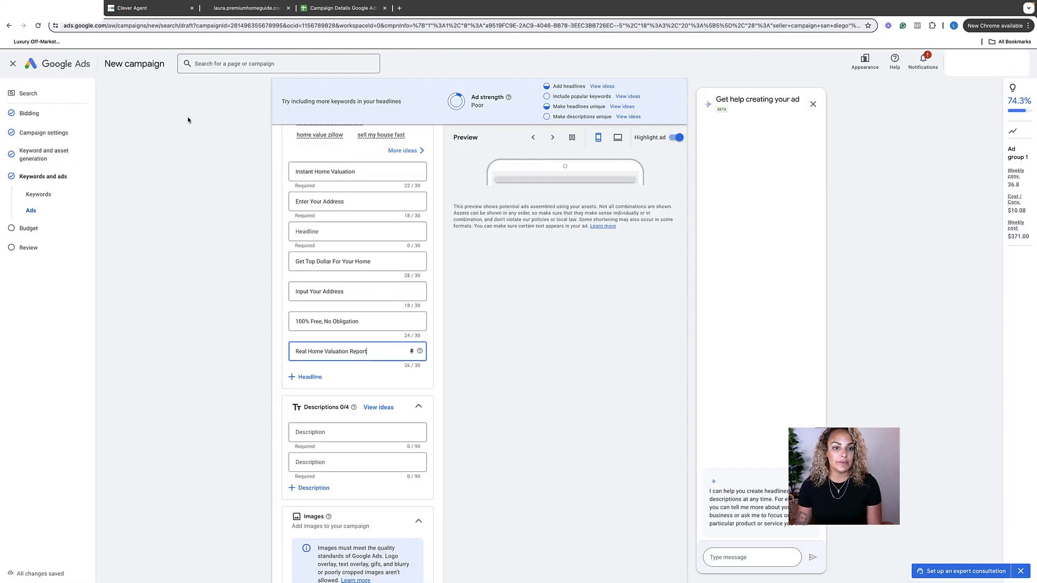
left_click(317, 431)
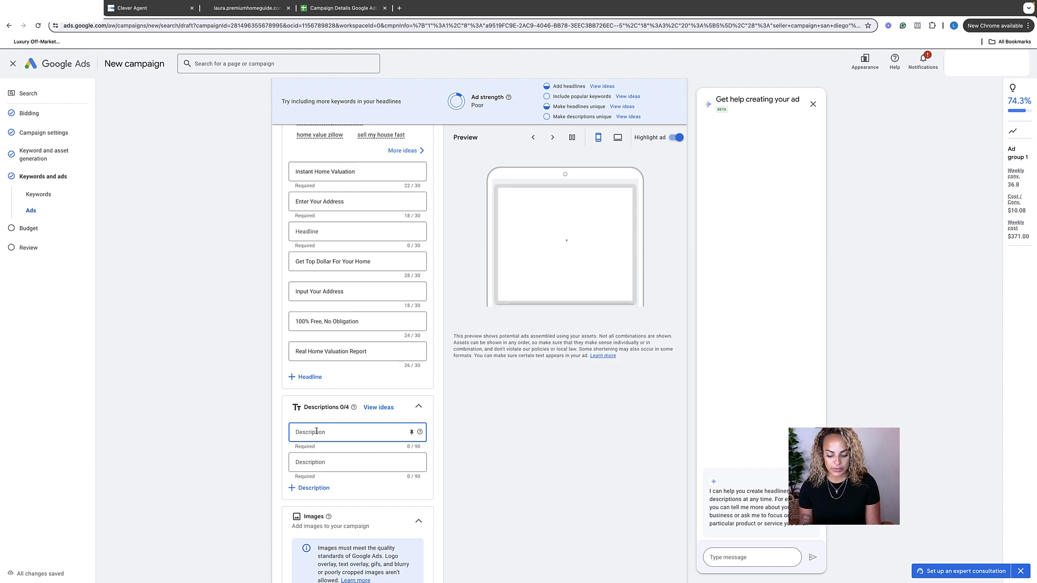
key("super+v")
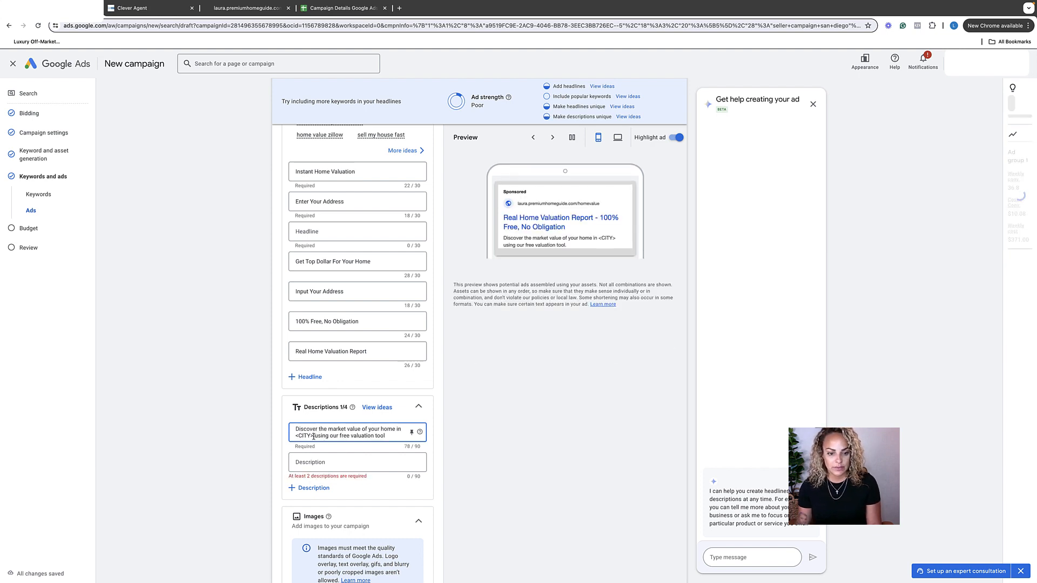
Replace the <CITY> placeholder in the first description with "San Diego".
left_click(317, 434)
key("BackSpace")
key("BackSpace")
key("BackSpace")
key("BackSpace")
key("BackSpace")
key("BackSpace")
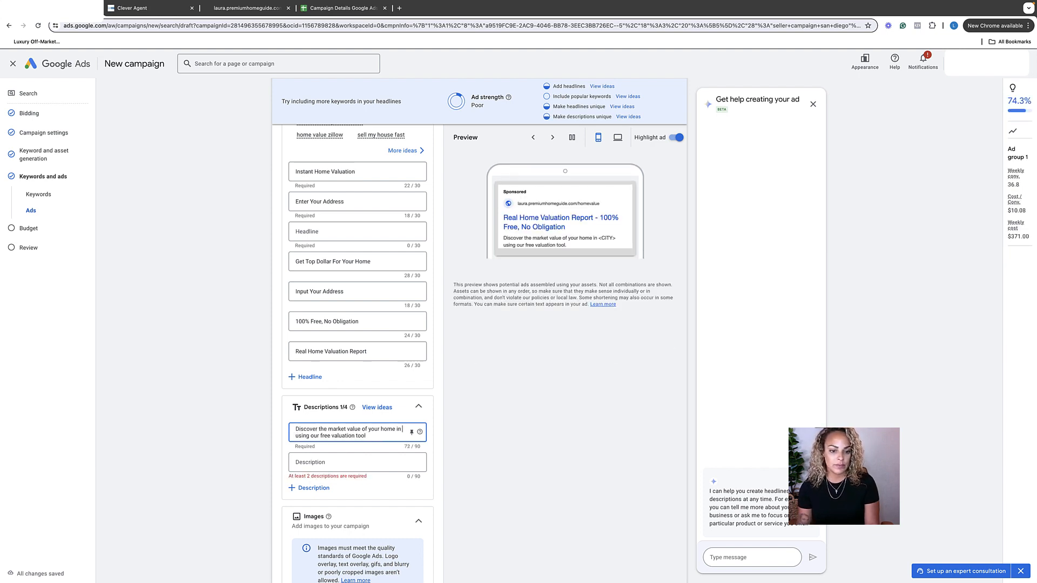
type("San Diego")
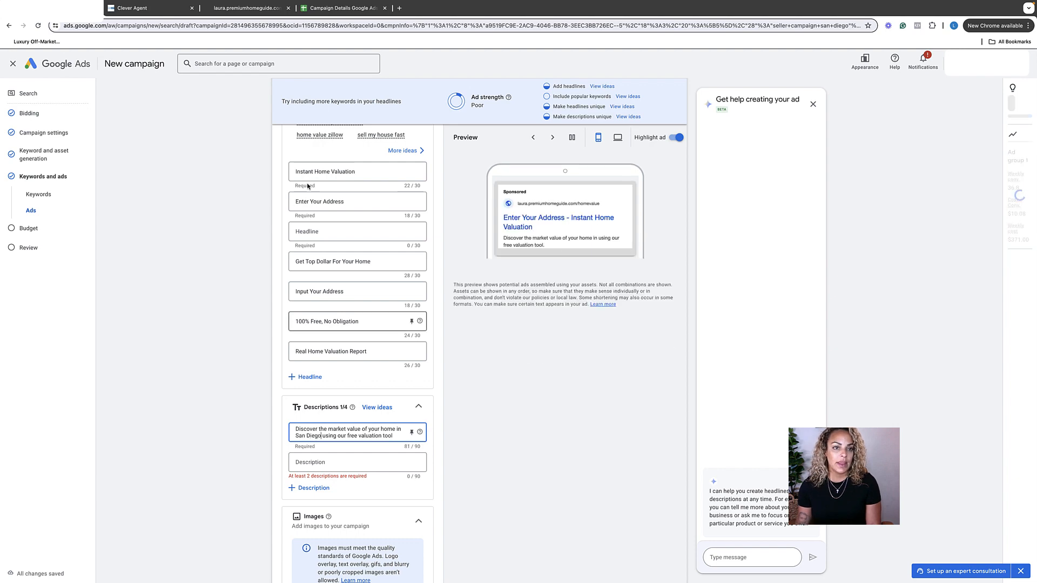
Copy "See how current market shifts affect your home's potential sales price" from the campaign details sheet into the second description.
left_click(326, 10)
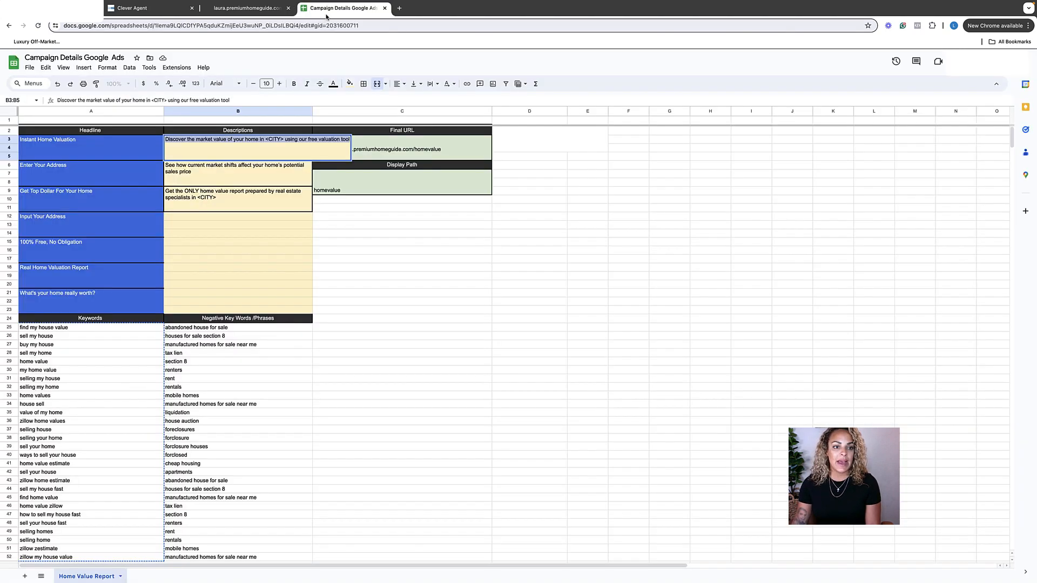
left_click(193, 167)
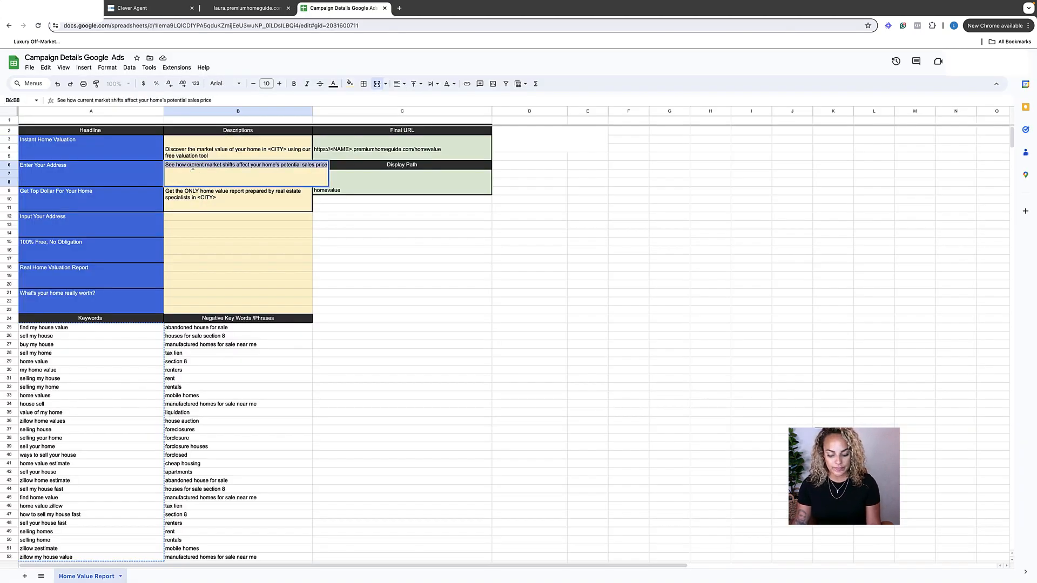
left_click(81, 8)
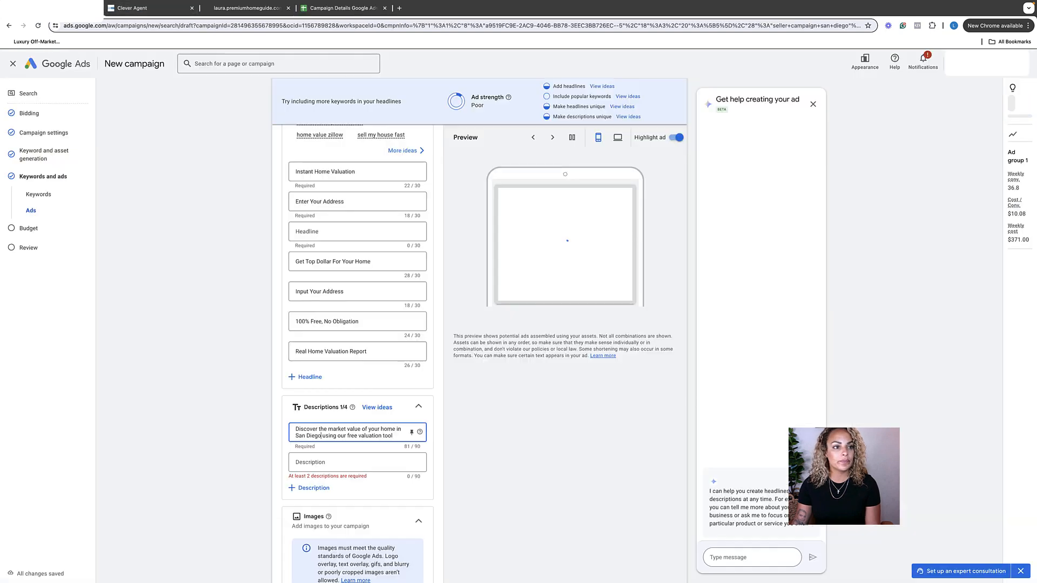
left_click(335, 464)
type("See how current market shifts affect your home's potential sales price")
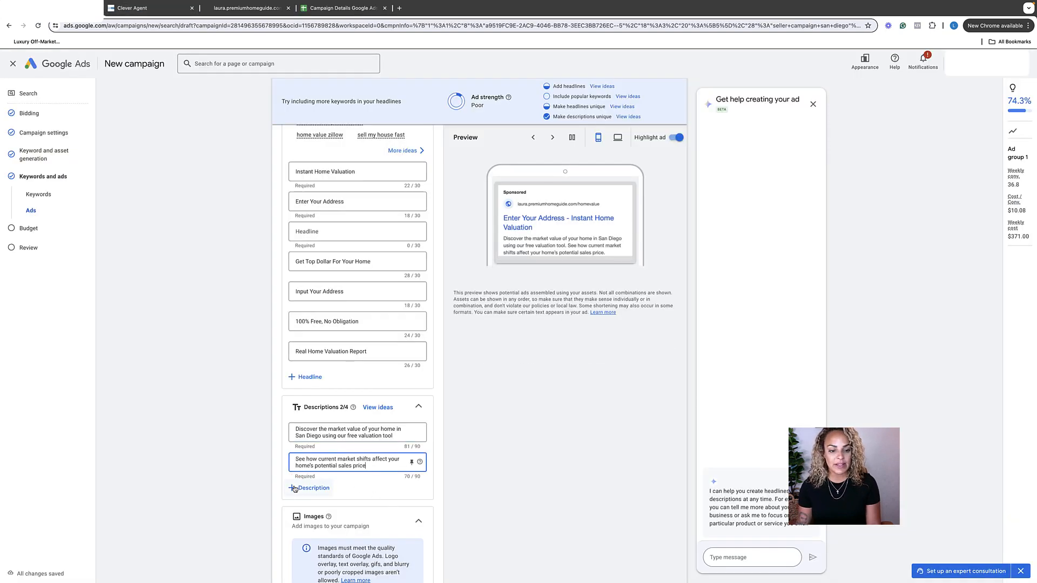
Add a third description reading "Get the ONLY home value report prepared by real estate specialists in <CITY>" from the campaign details sheet.
left_click(311, 488)
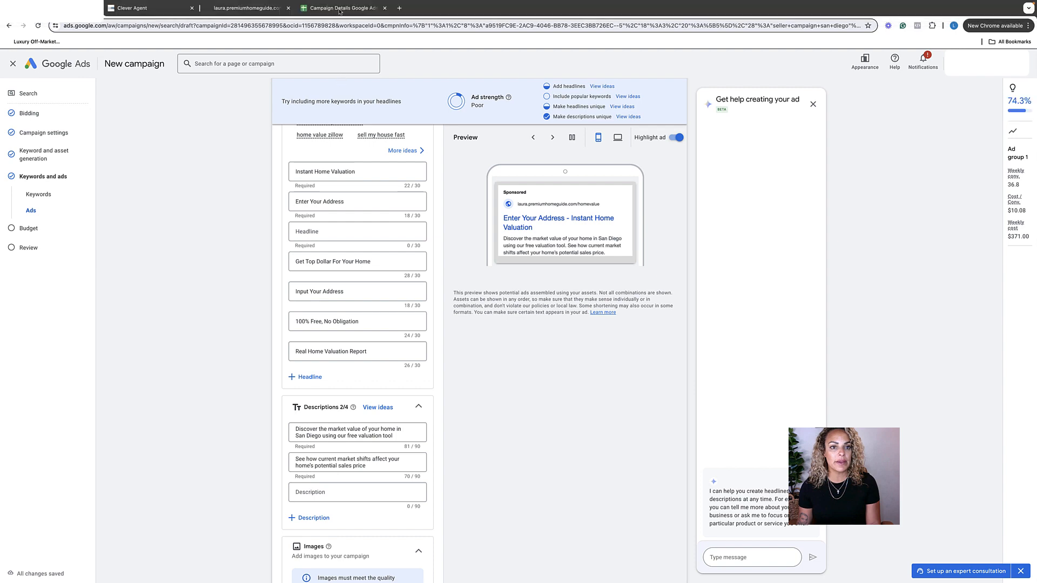
left_click(336, 9)
left_click(218, 195)
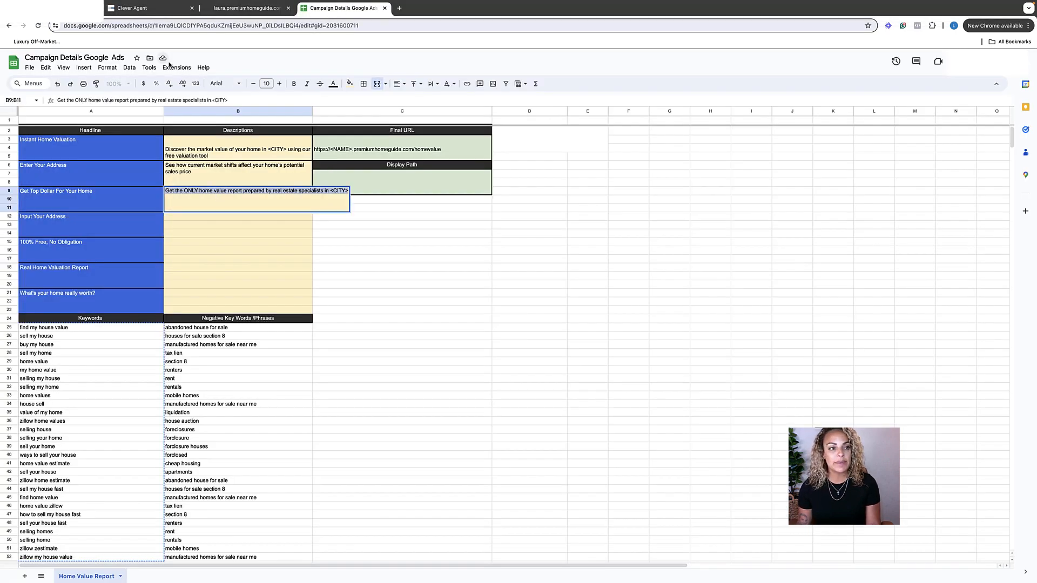
left_click(59, 8)
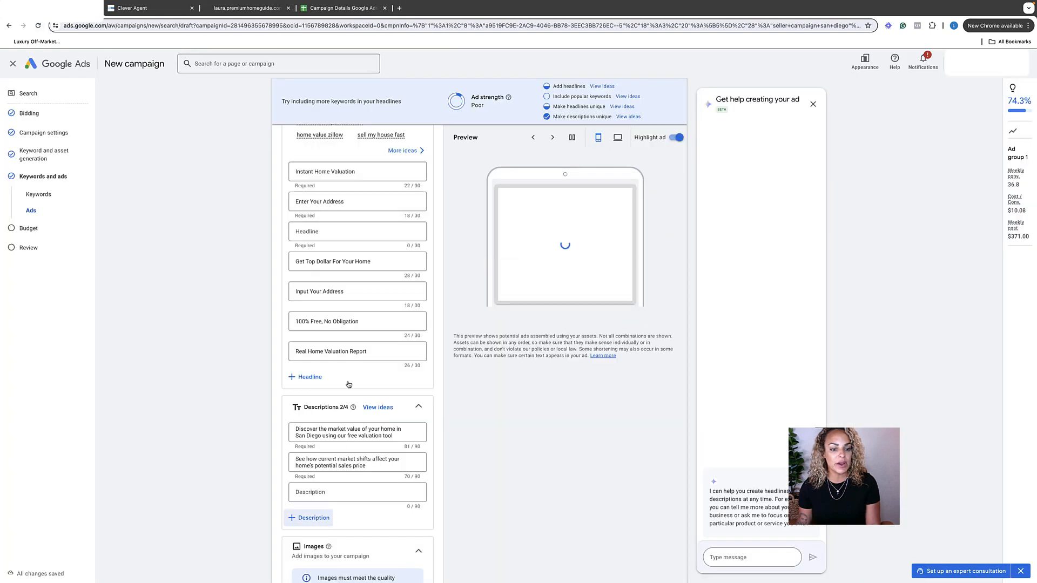
left_click(312, 492)
type("Get the ONLY home value report prepared by real estate specialists in <CITY>")
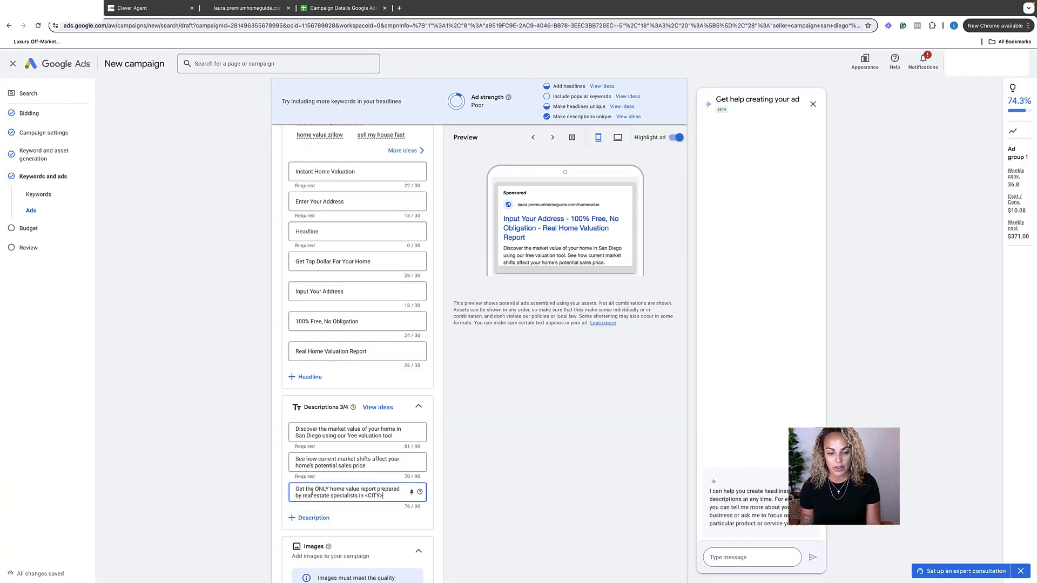
Replace the <CITY> placeholder at the end of the third description with "San Diego".
key("BackSpace")
key("BackSpace")
key("BackSpace")
key("BackSpace")
key("BackSpace")
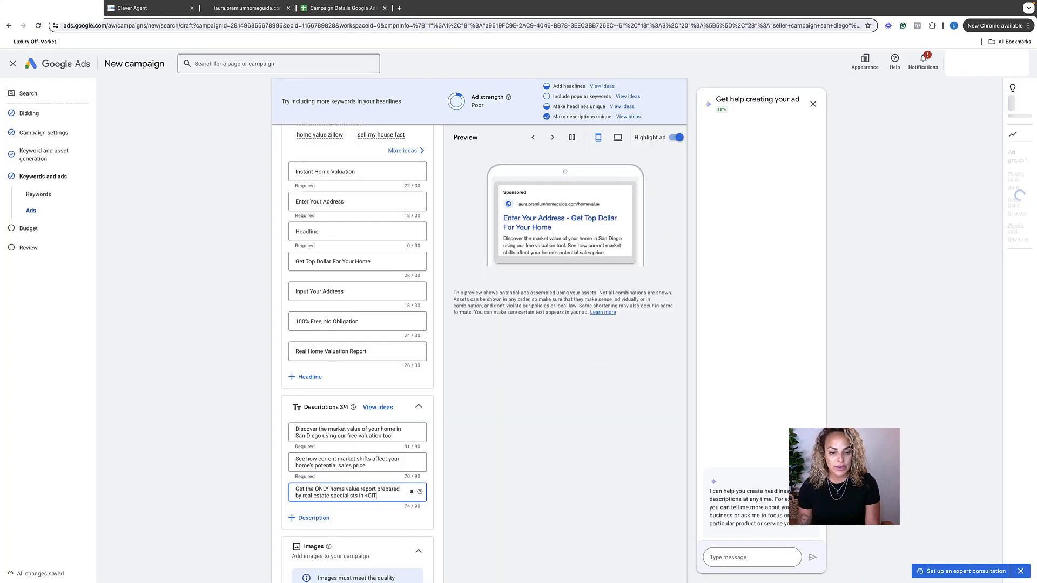
type("Sa")
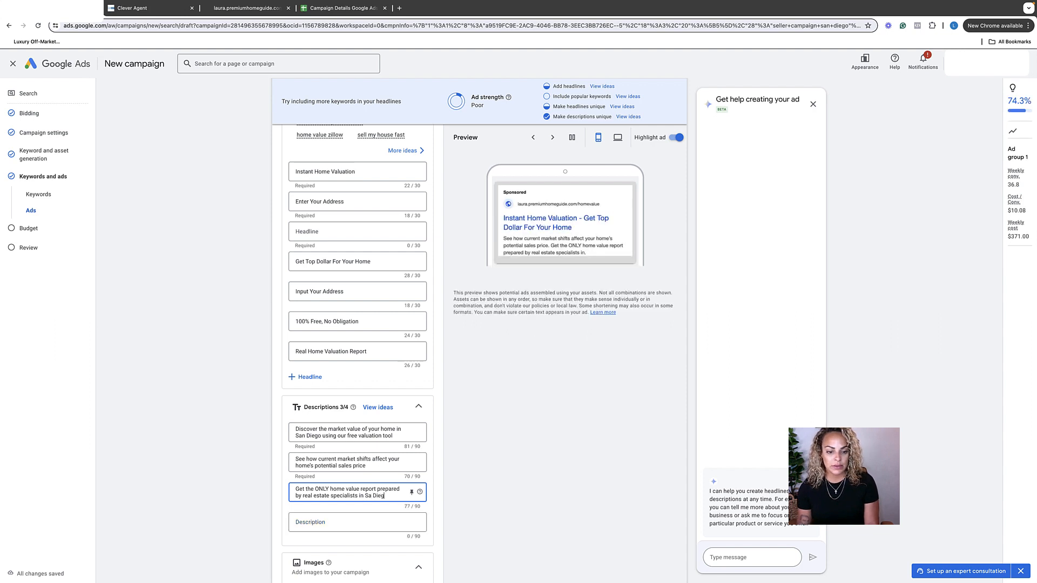
type("n Diego")
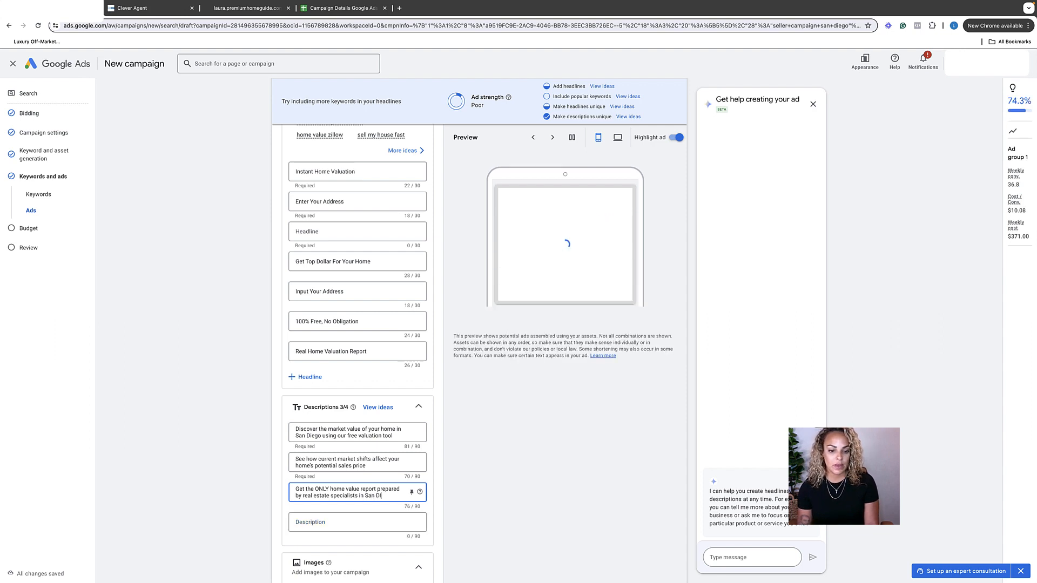
key("BackSpace")
key("BackSpace")
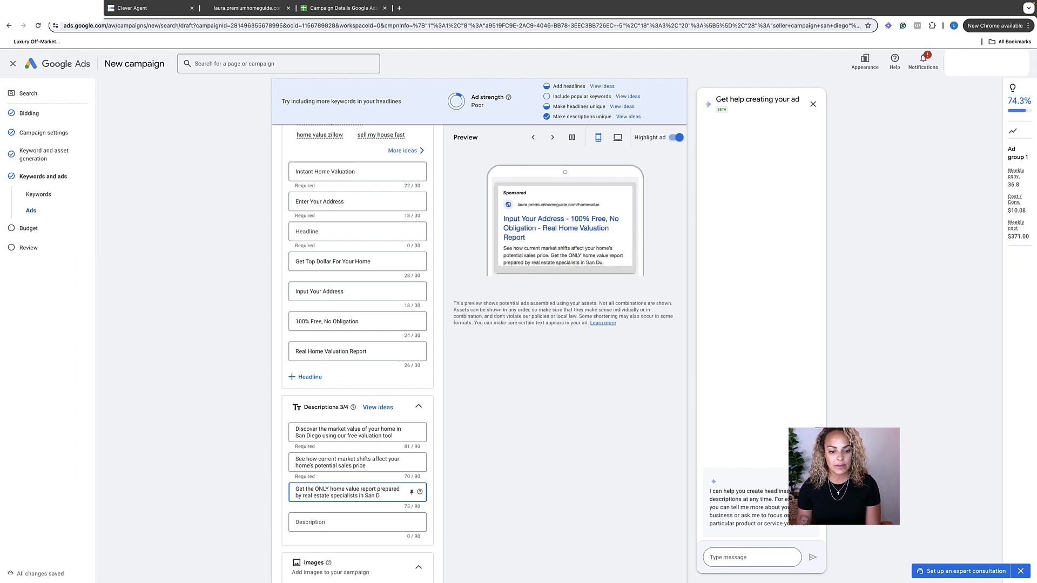
type("go")
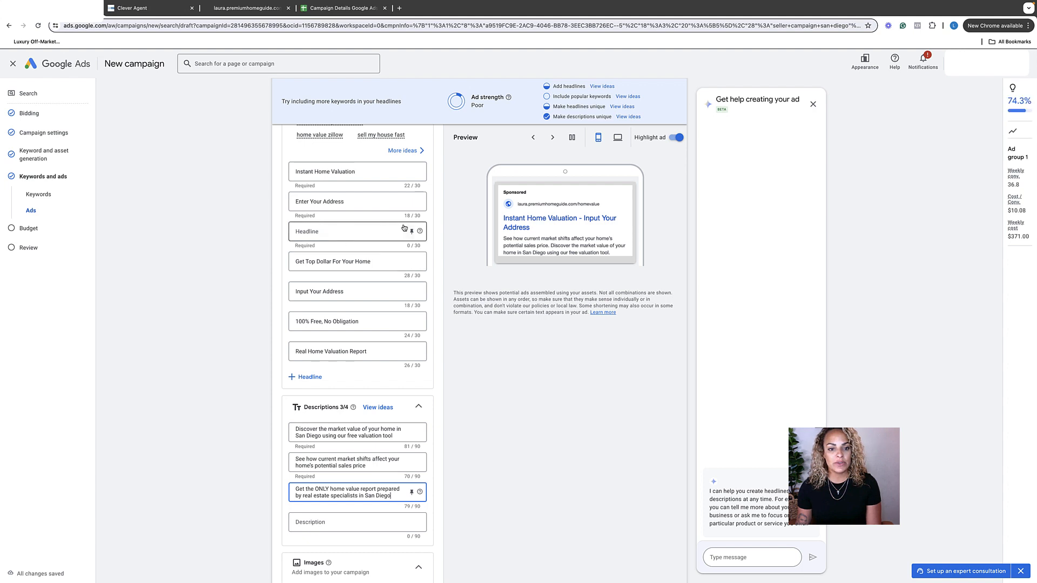
Move "Real Home Valuation Report" from the seventh headline into the empty required third headline.
triple_click(318, 352)
key("super+c")
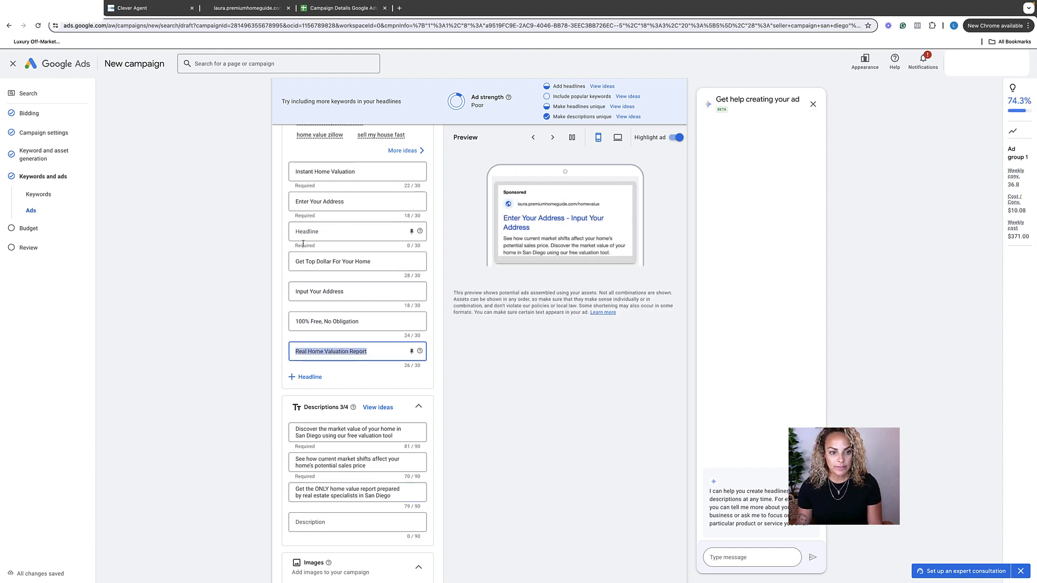
key("BackSpace")
left_click(330, 231)
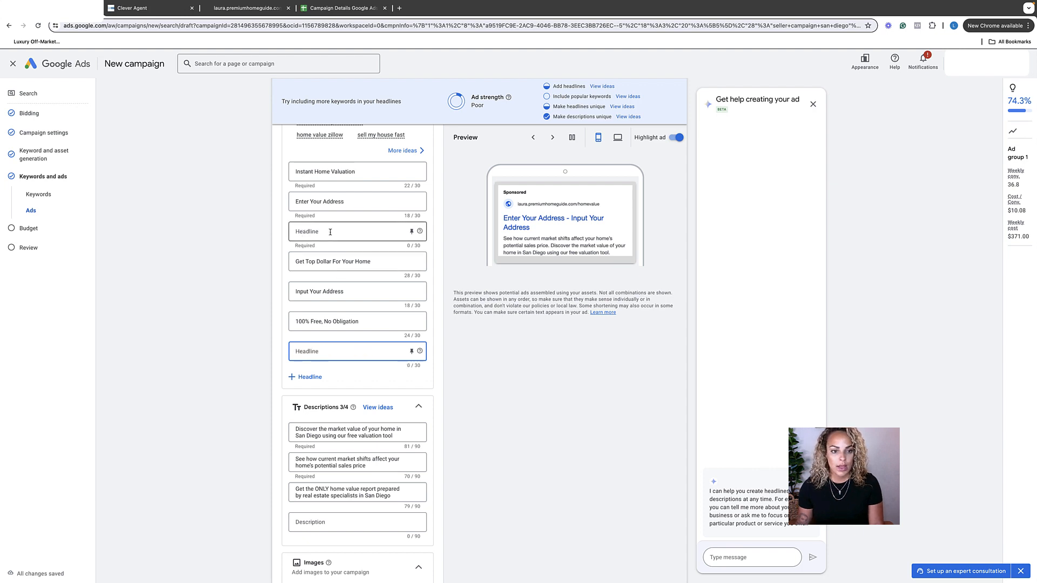
key("super+v")
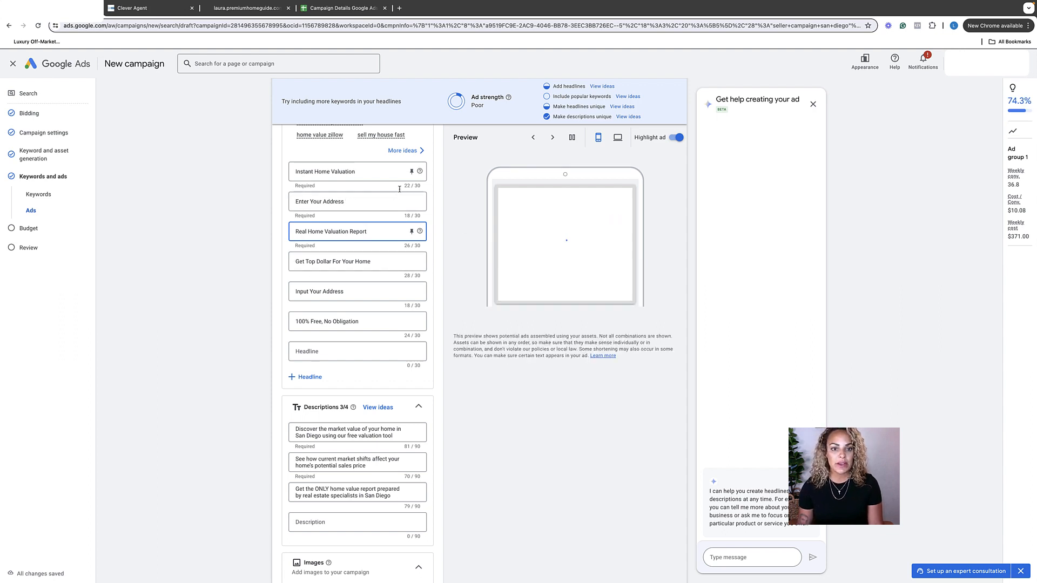
left_click(420, 187)
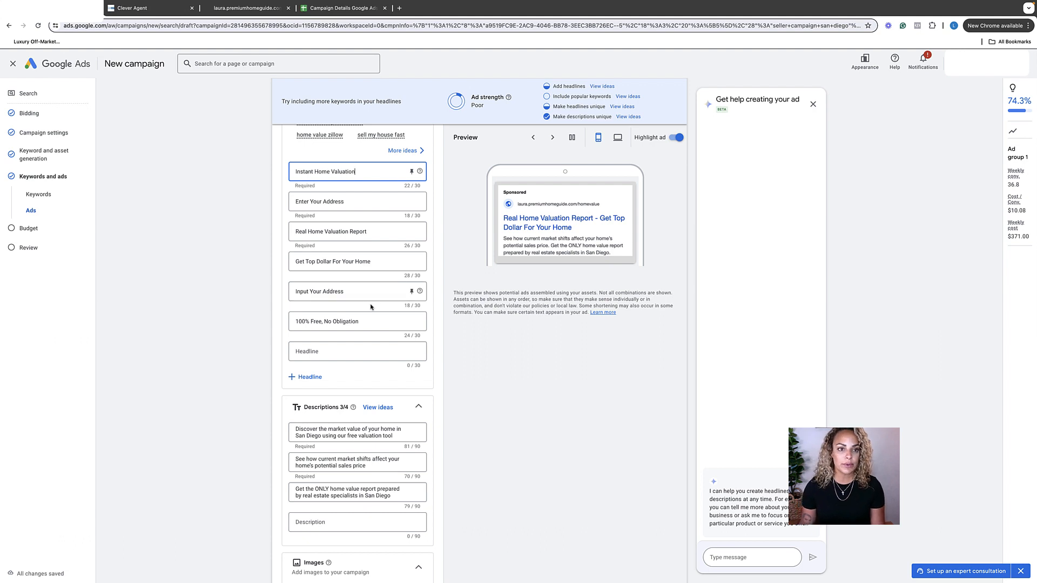
Skip the optional images, business name, logo, sitelinks and callouts, and continue to the campaign's budget settings.
scroll(370, 305, "down", 2)
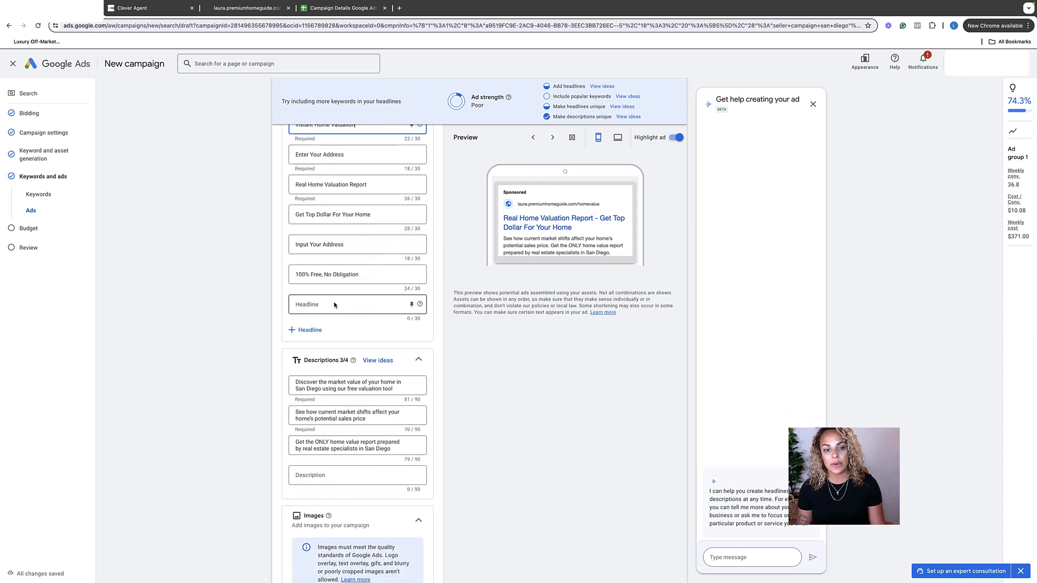
scroll(334, 346, "down", 2)
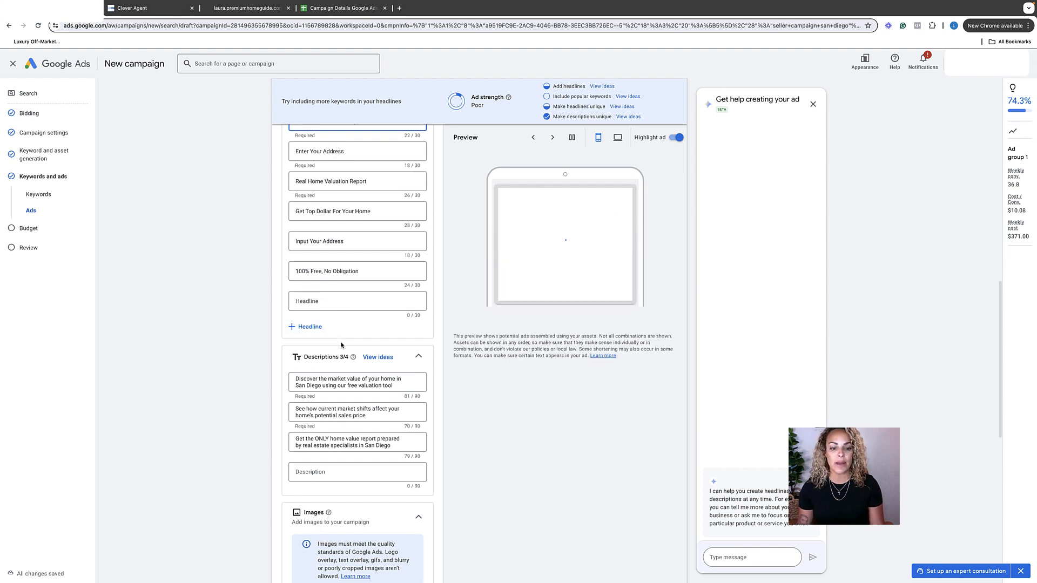
scroll(341, 346, "down", 3)
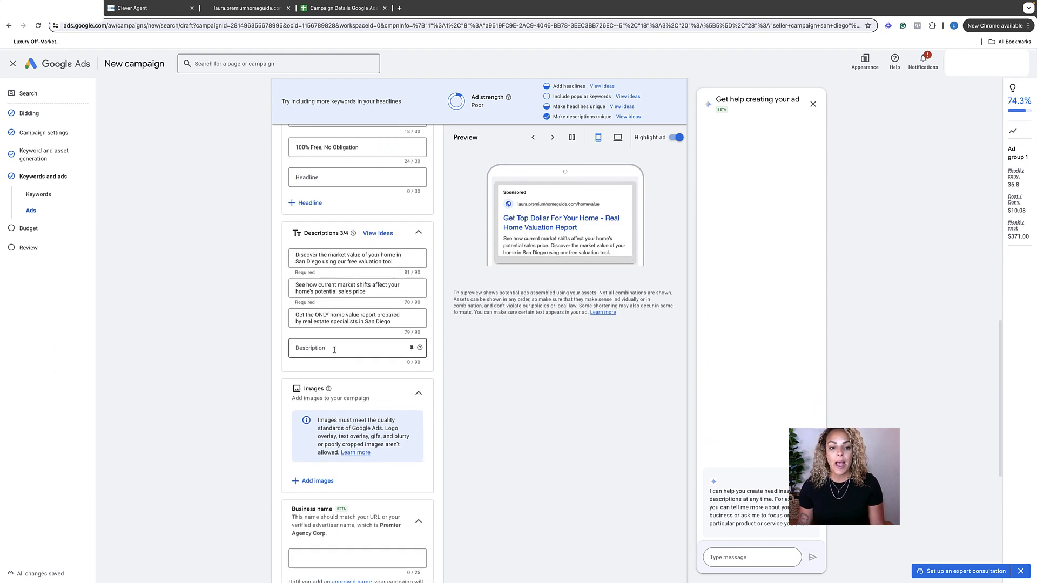
scroll(494, 453, "down", 2)
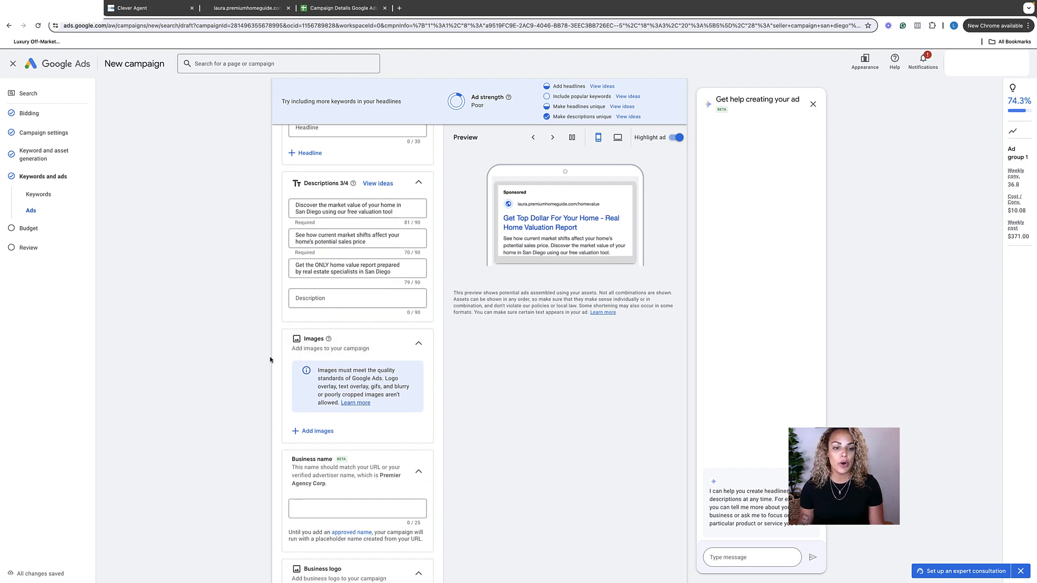
scroll(305, 426, "down", 3)
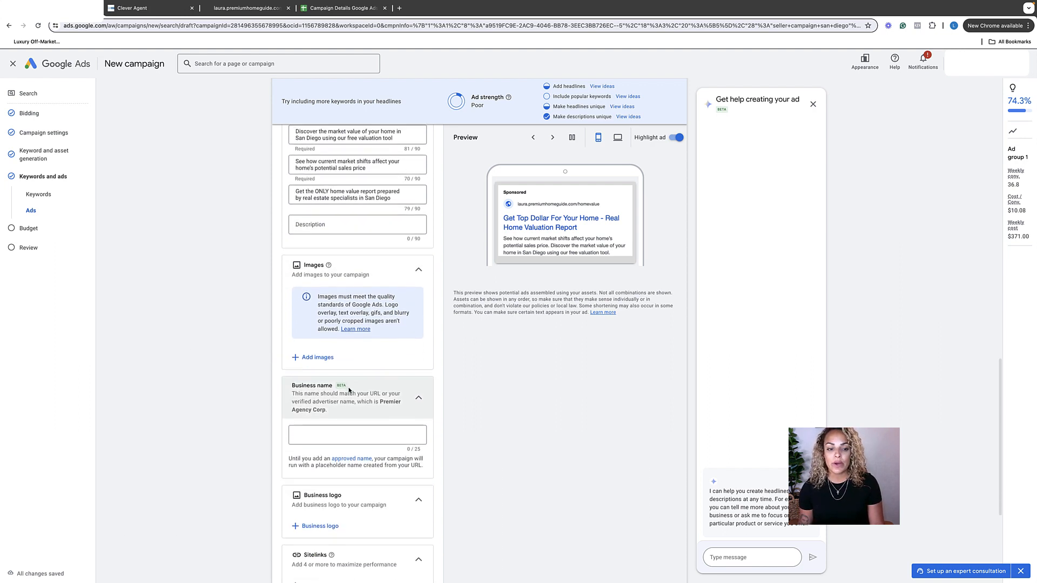
scroll(306, 426, "down", 4)
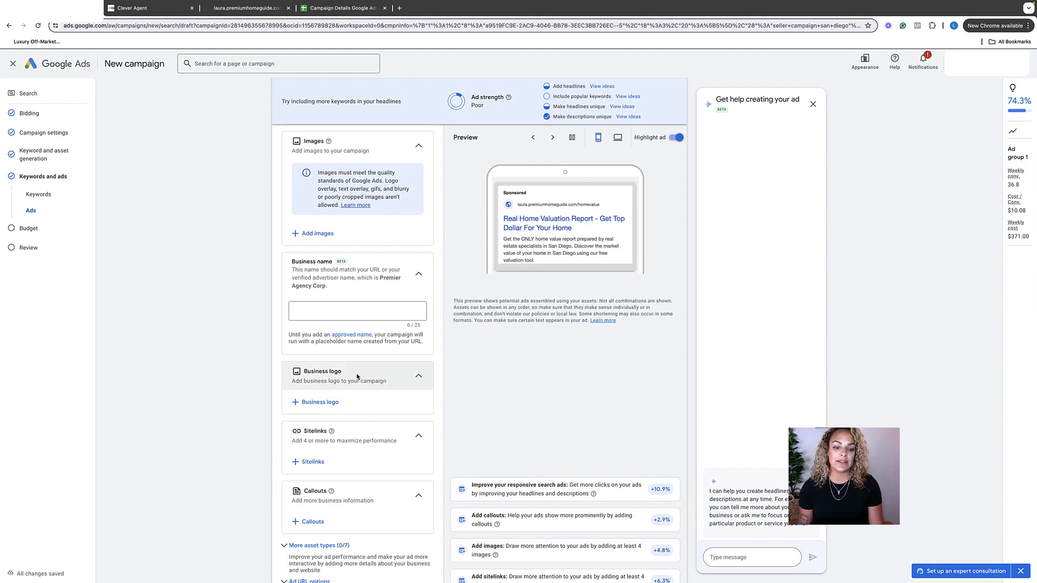
scroll(502, 315, "down", 3)
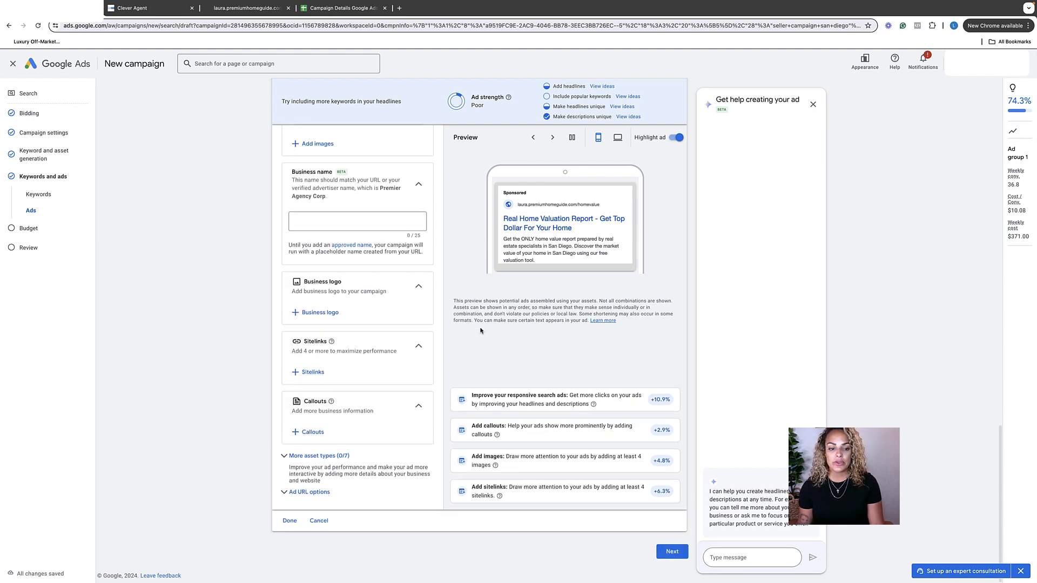
left_click(664, 548)
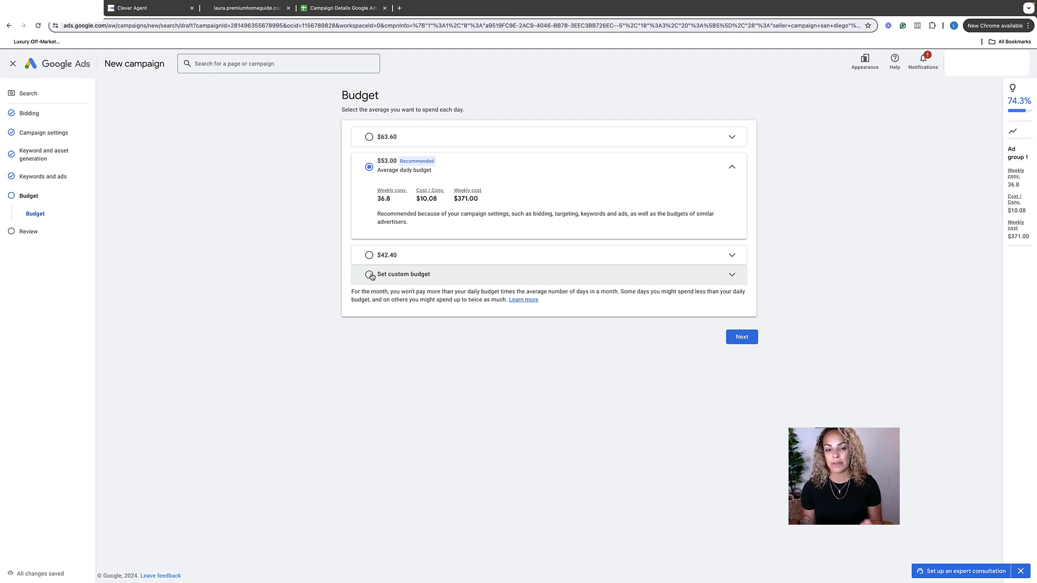
Choose a custom budget and set the campaign's average daily budget to $33.00.
left_click(369, 275)
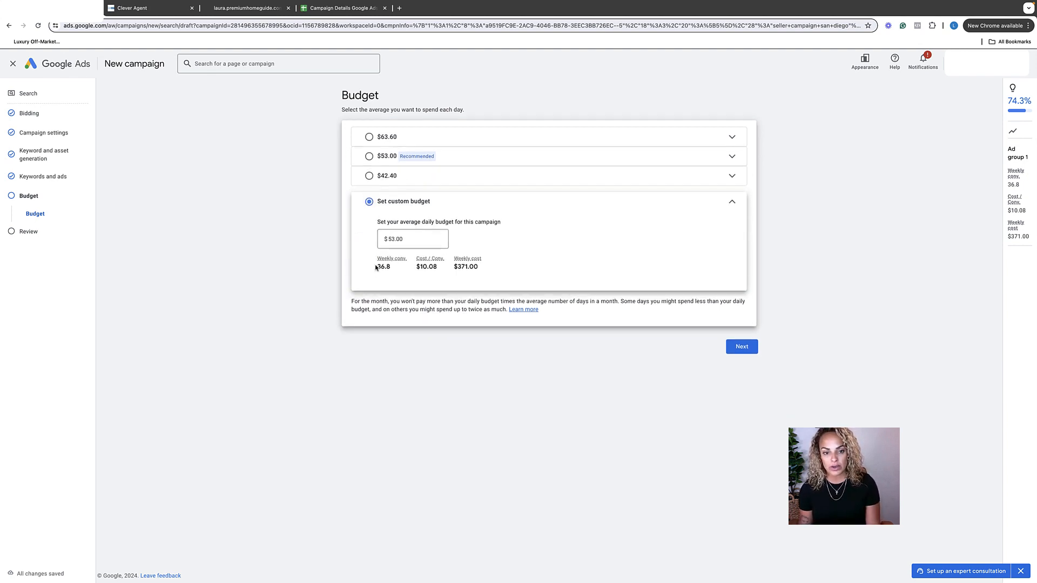
left_click(390, 239)
key("BackSpace")
key("BackSpace")
key("BackSpace")
key("BackSpace")
key("BackSpace")
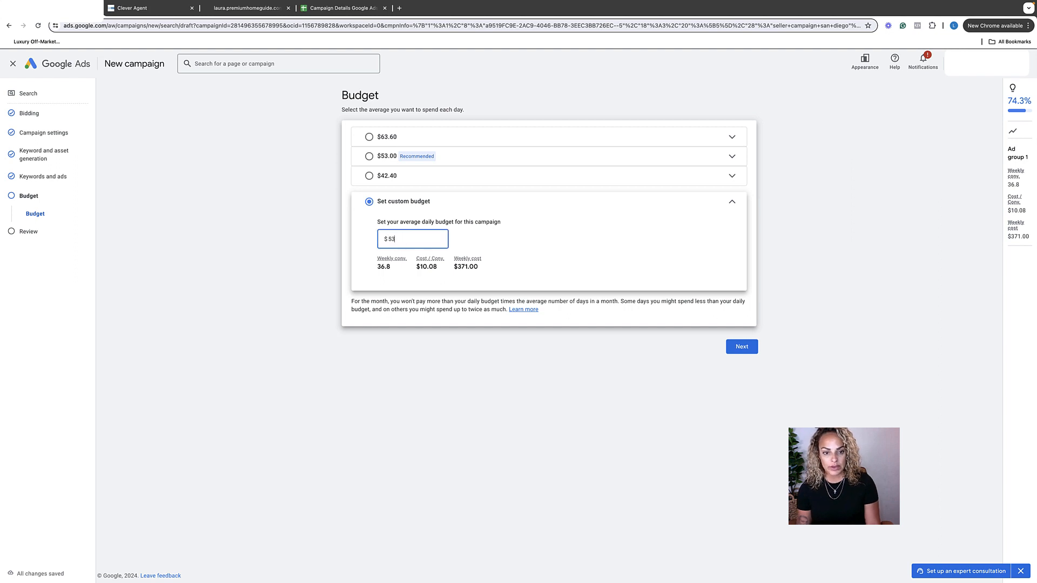
type("33.")
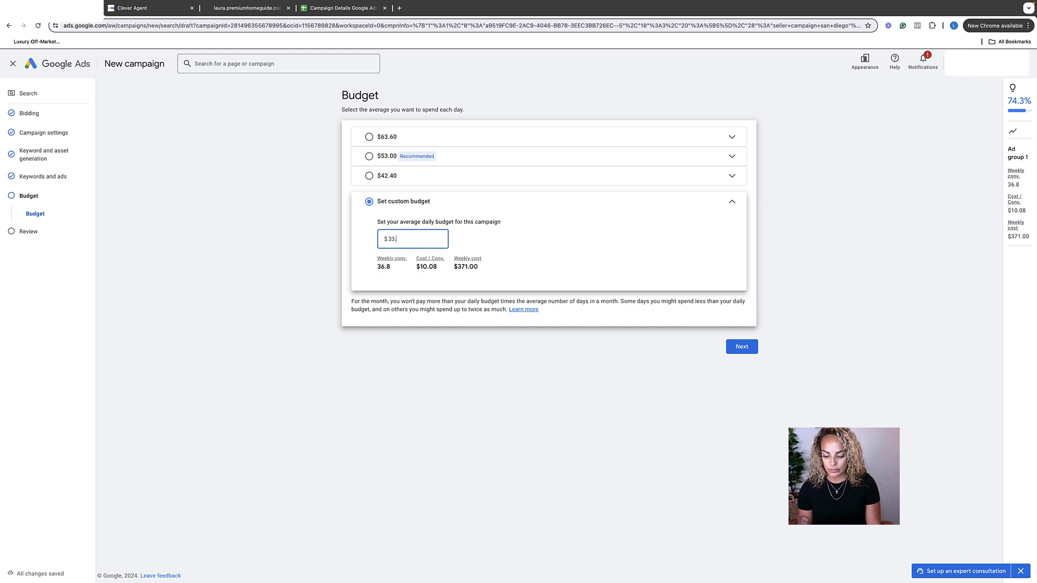
type("00")
left_click(538, 229)
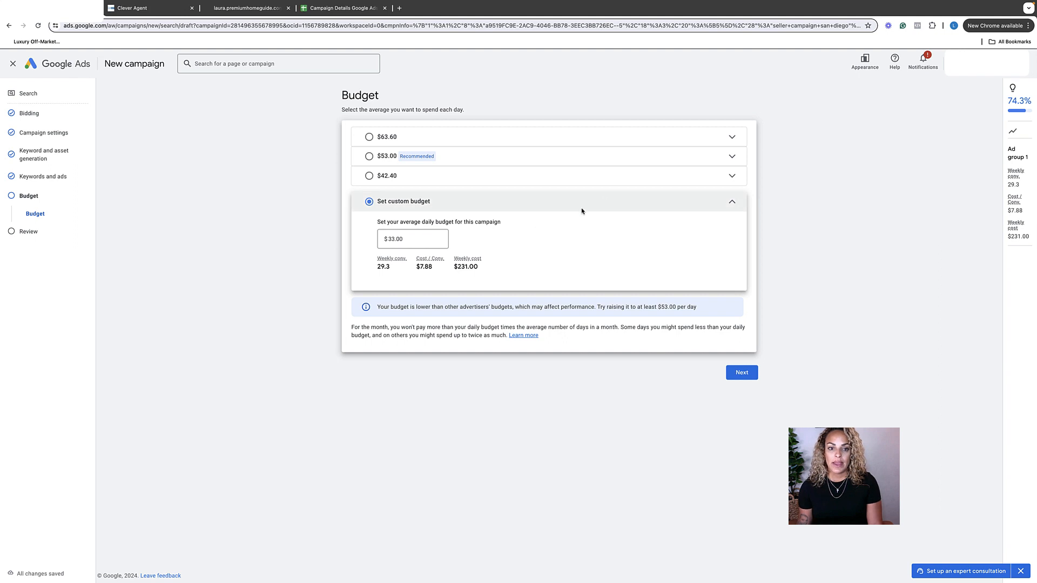